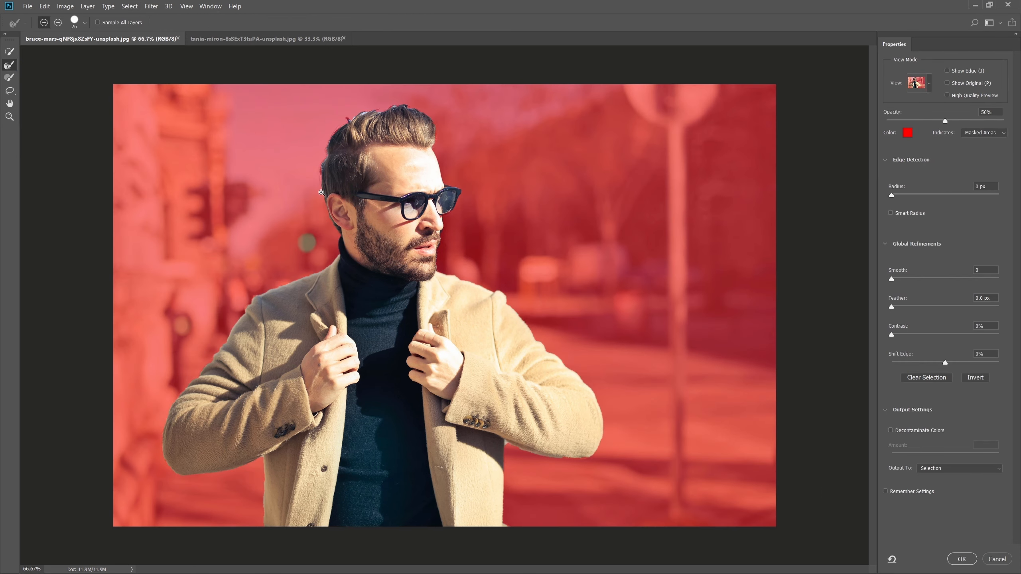
Step: Refine the selection edge around the man's hair with the Refine Edge Brush, reducing the brush size to 17
scroll(321, 193, up, 5)
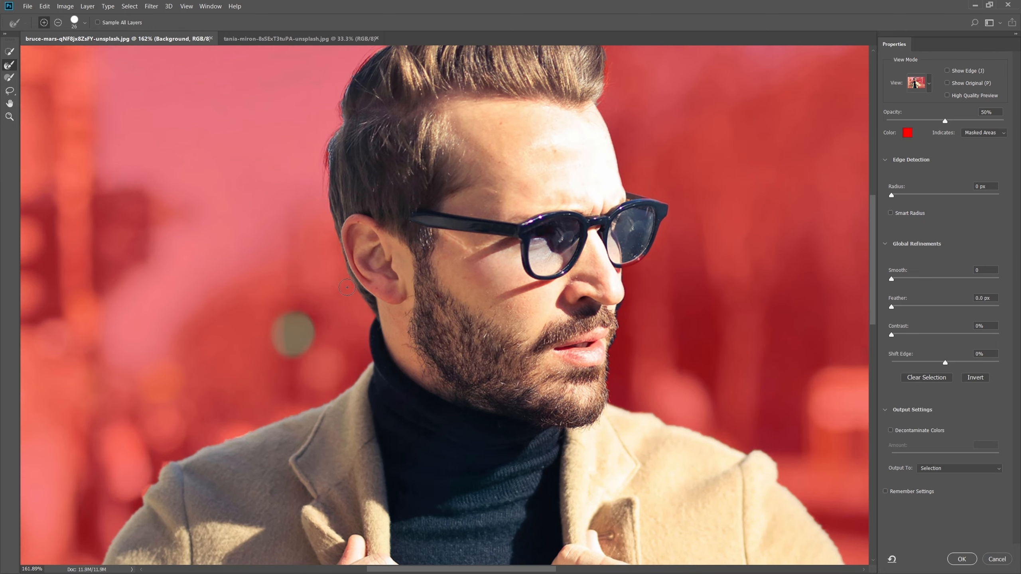
drag(331, 132, 333, 155)
key([)
drag(385, 109, 353, 276)
mouse_move(299, 255)
mouse_down()
mouse_move(320, 217)
mouse_move(346, 204)
mouse_up()
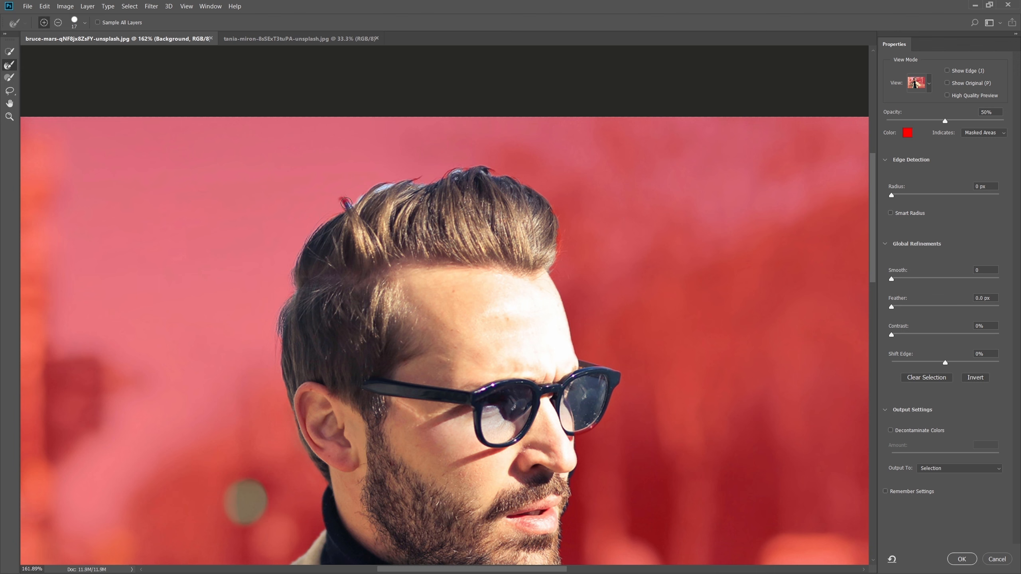
drag(396, 182, 422, 183)
drag(559, 254, 558, 260)
Step: Refine the selection edge along the coat's shoulders, sleeves and sides with the Refine Edge Brush at size 13
mouse_move(613, 524)
mouse_down()
mouse_move(519, 306)
mouse_move(501, 344)
mouse_move(491, 431)
mouse_move(587, 478)
mouse_move(722, 516)
mouse_up()
key(bracketleft)
drag(657, 462, 484, 312)
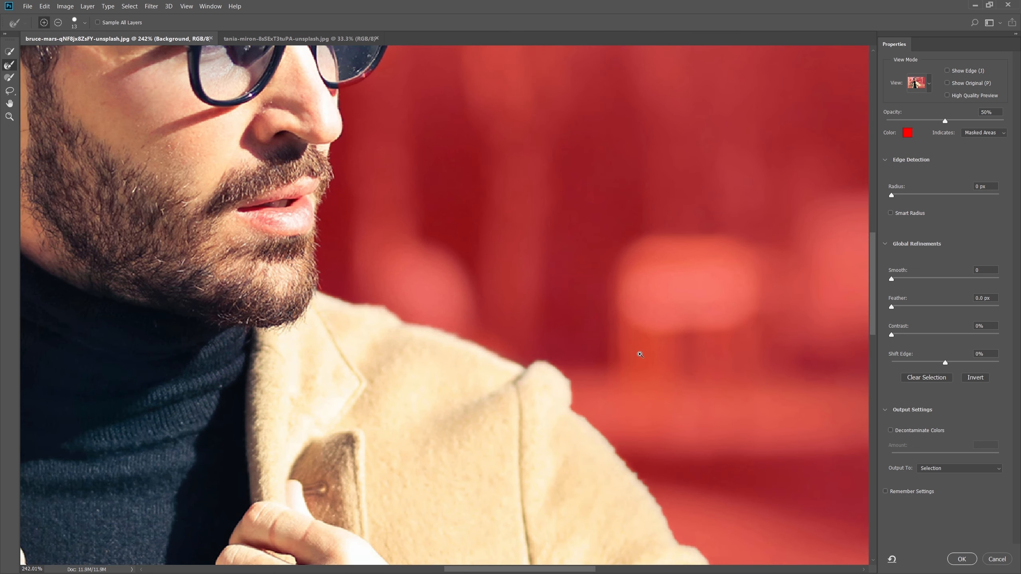
drag(639, 354, 596, 386)
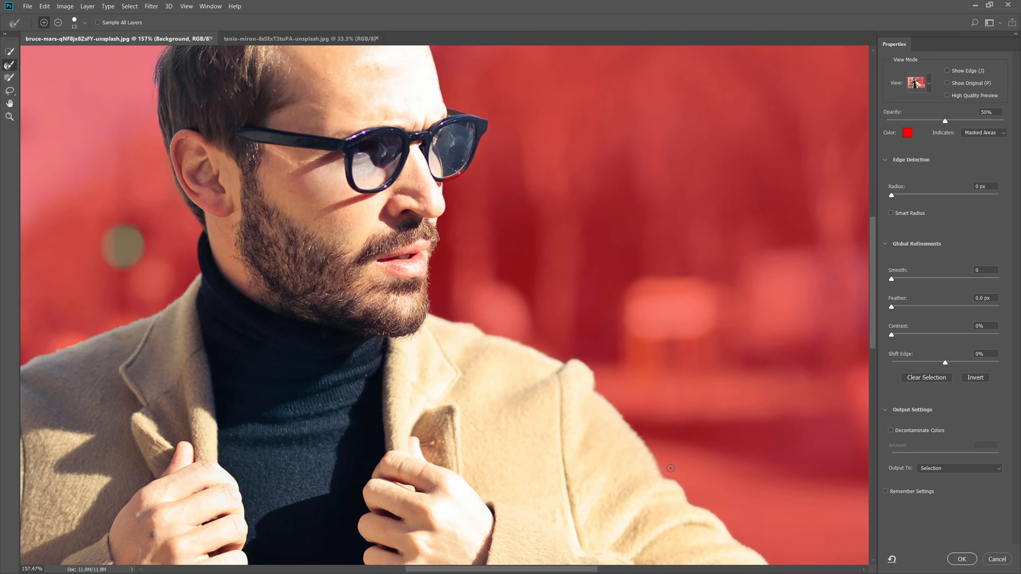
drag(638, 496, 552, 259)
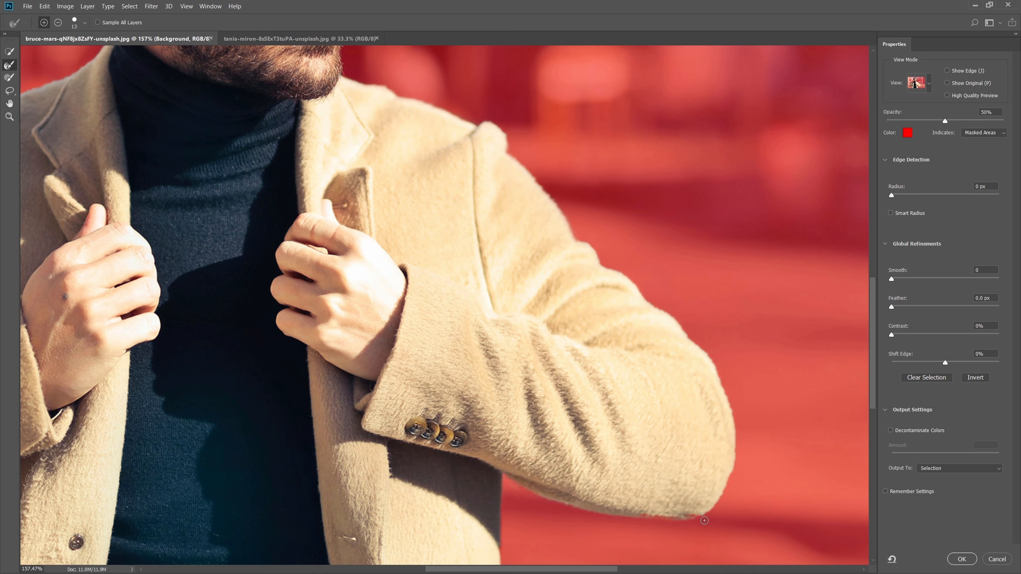
scroll(518, 406, down, 5)
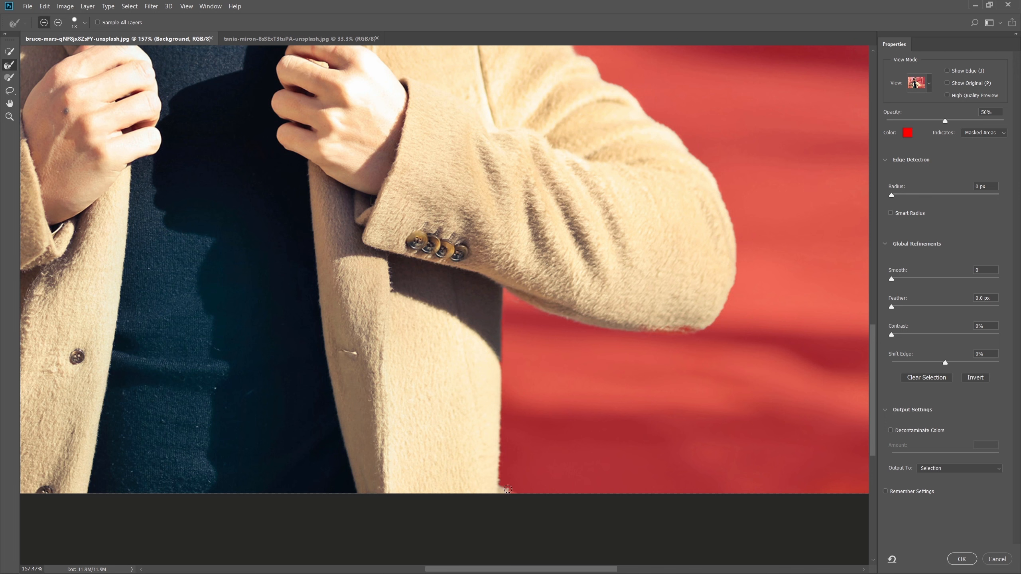
scroll(474, 424, left, 10)
scroll(474, 424, up, 1)
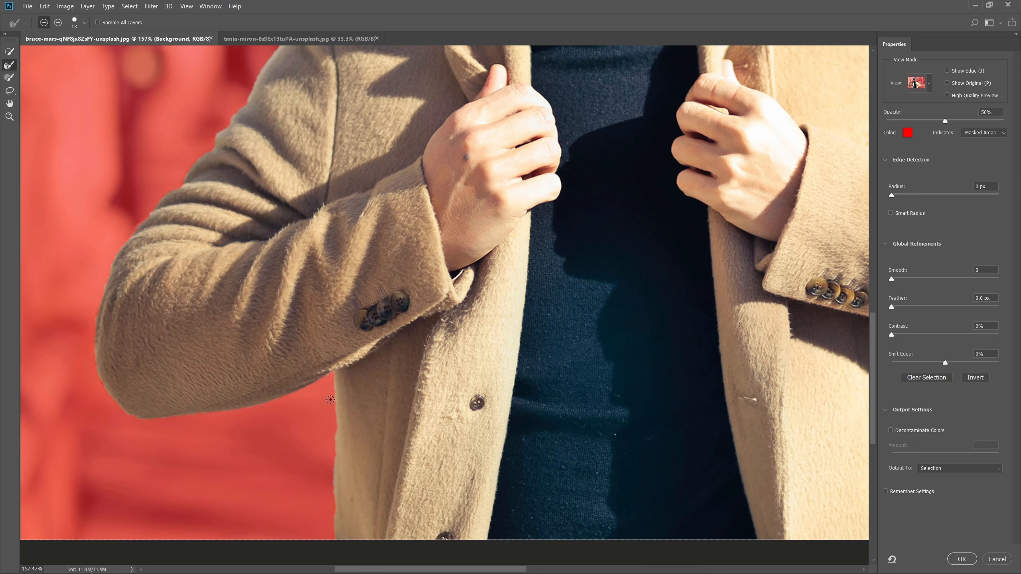
Step: Output the refined mask as a Selection and apply it
key(ctrl+0)
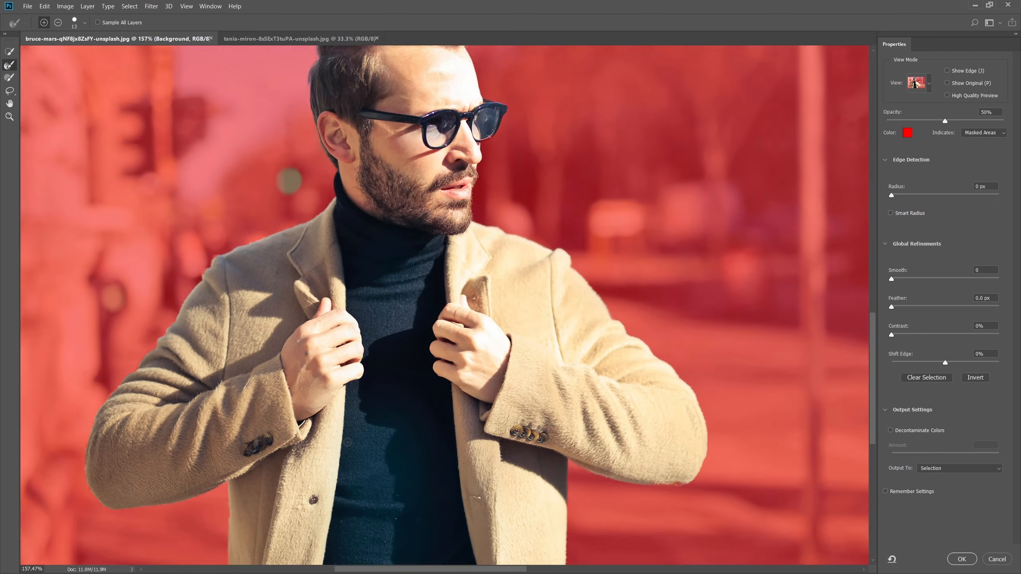
click(937, 469)
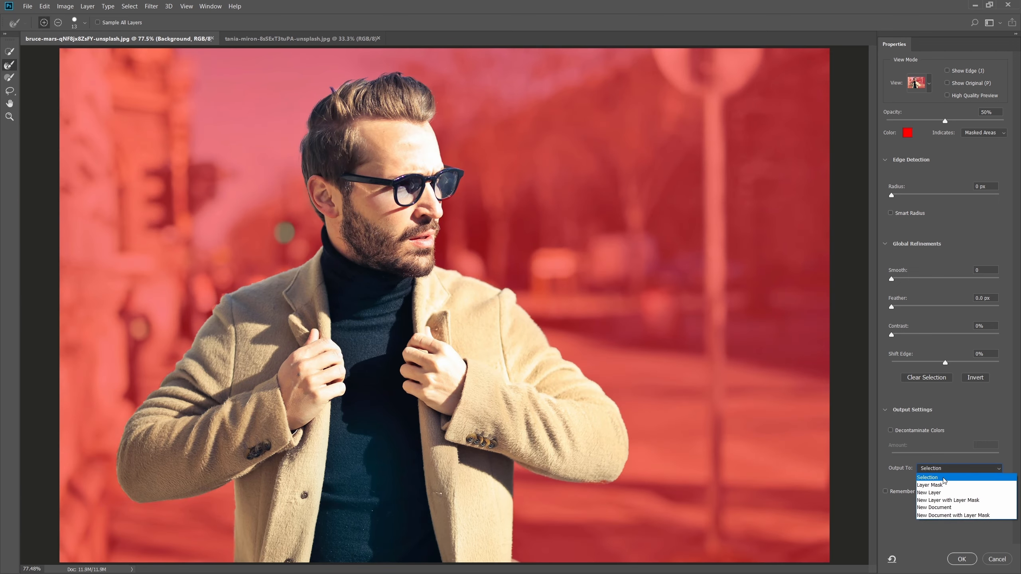
click(943, 478)
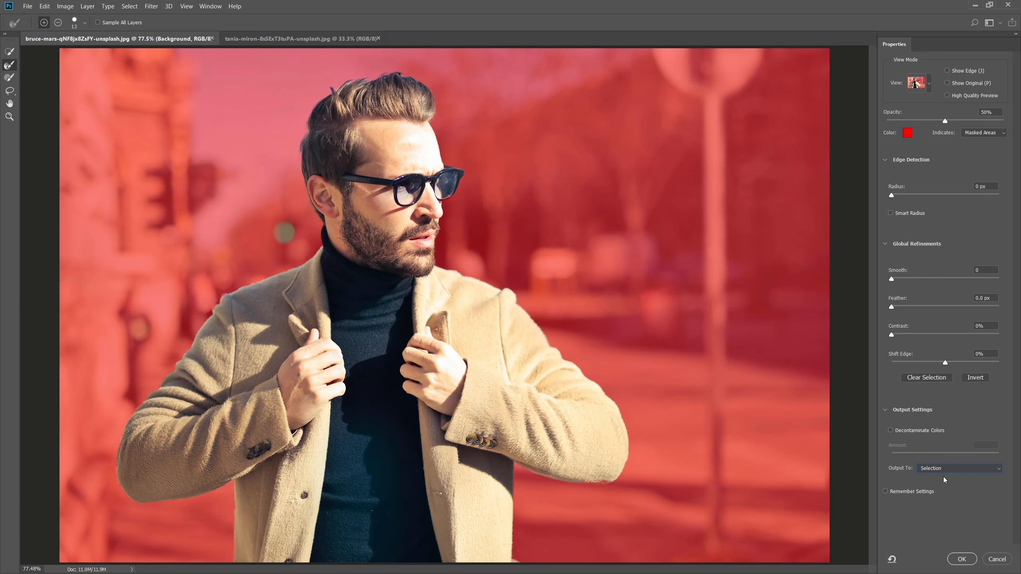
click(964, 560)
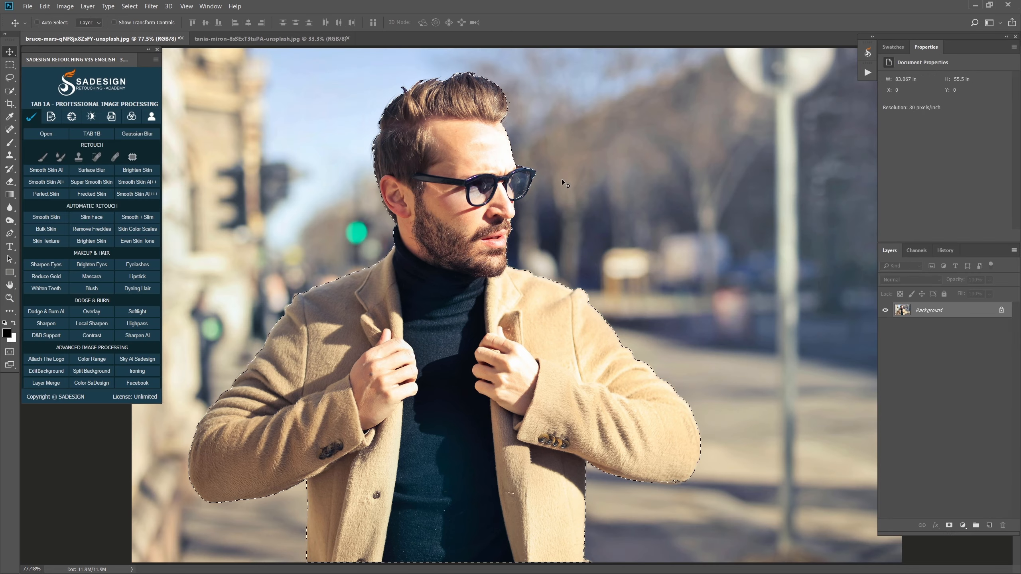
Step: Trace the outer rim of the sunglasses beyond the face with the Pen tool and add that area to the selection
click(9, 233)
right_click(9, 233)
click(43, 233)
scroll(516, 173, up, 8)
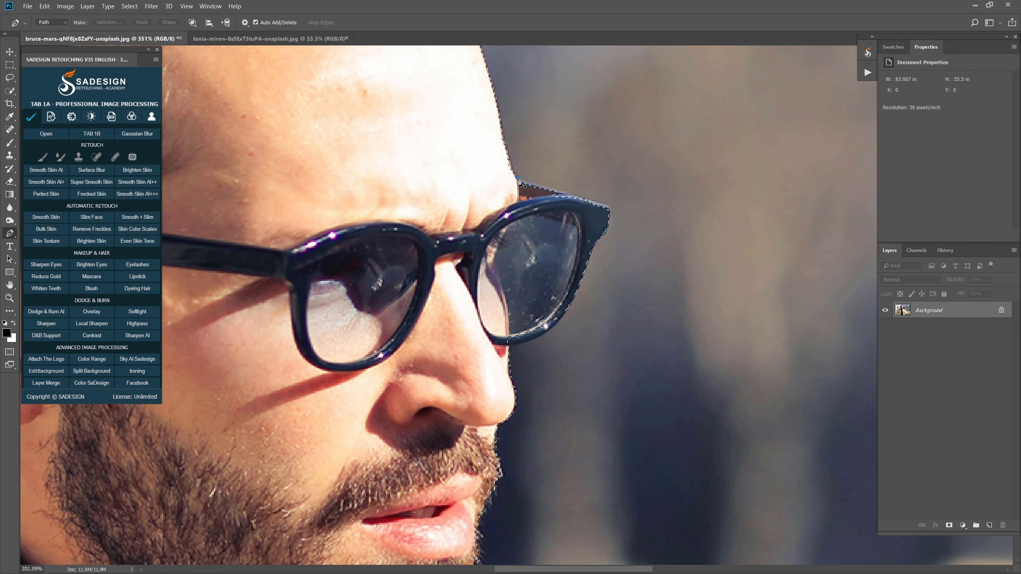
click(517, 177)
click(564, 193)
click(609, 206)
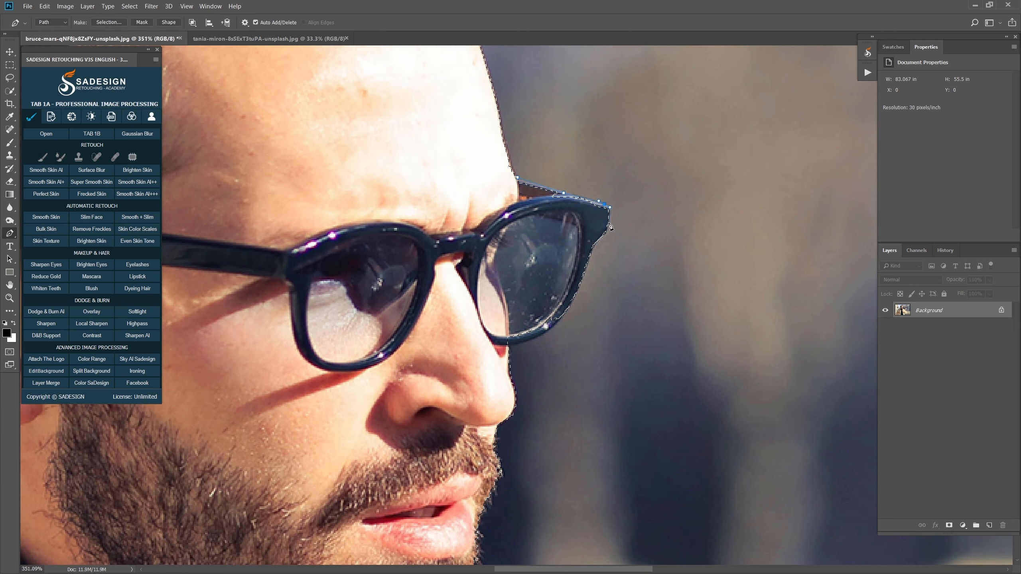
drag(608, 224, 604, 234)
click(524, 341)
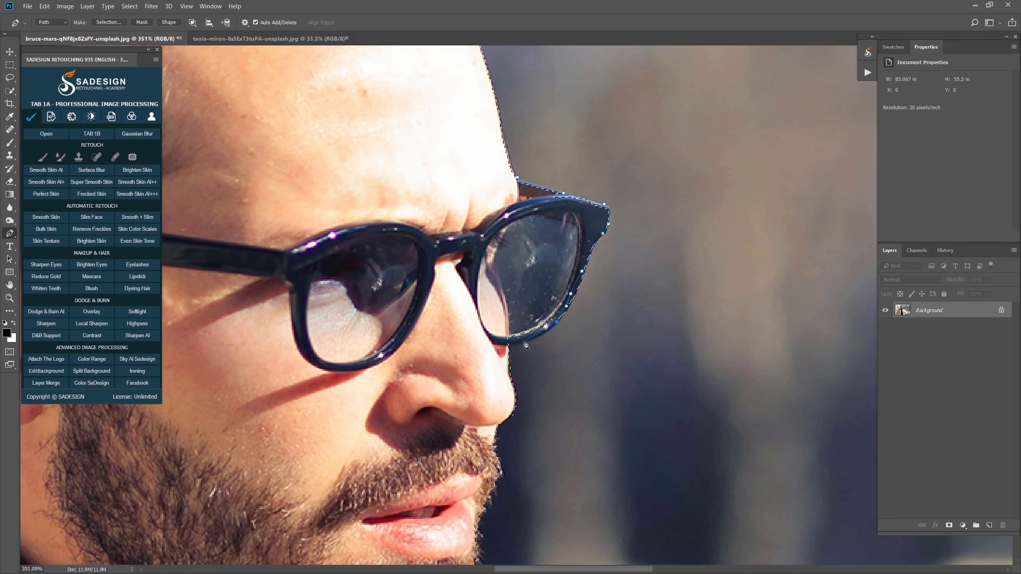
click(510, 345)
click(490, 344)
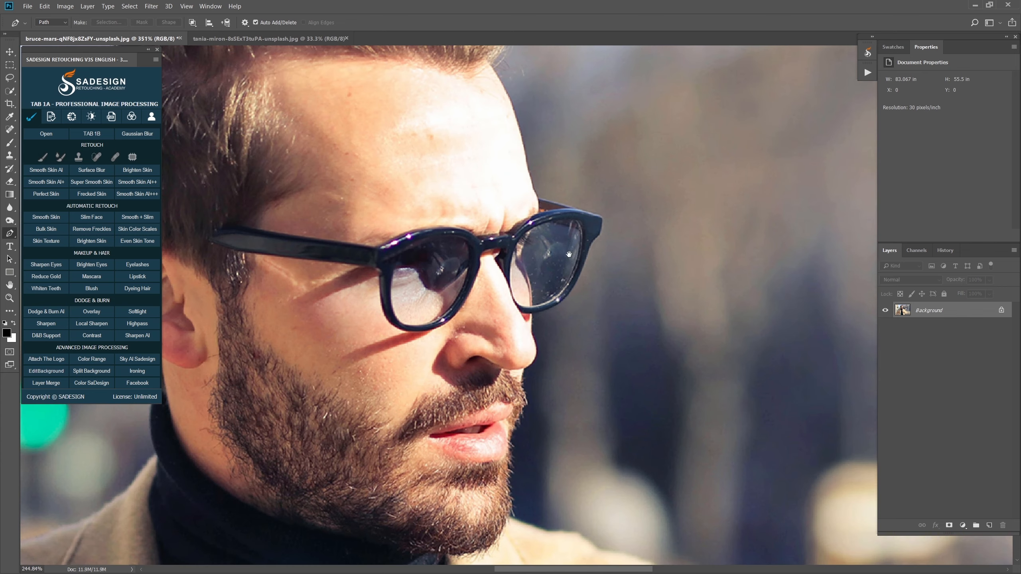
key(ctrl+0)
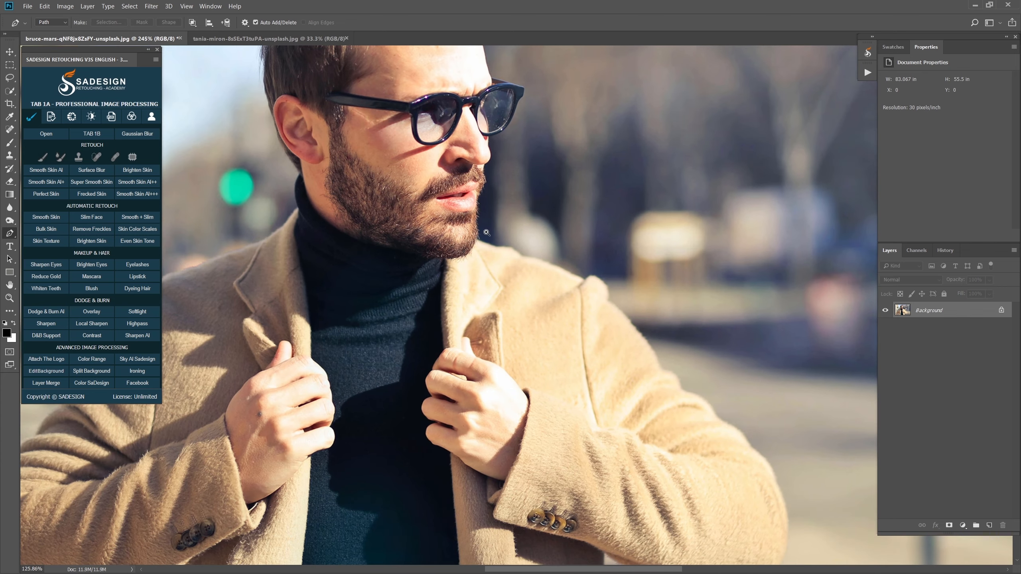
key(ctrl+0)
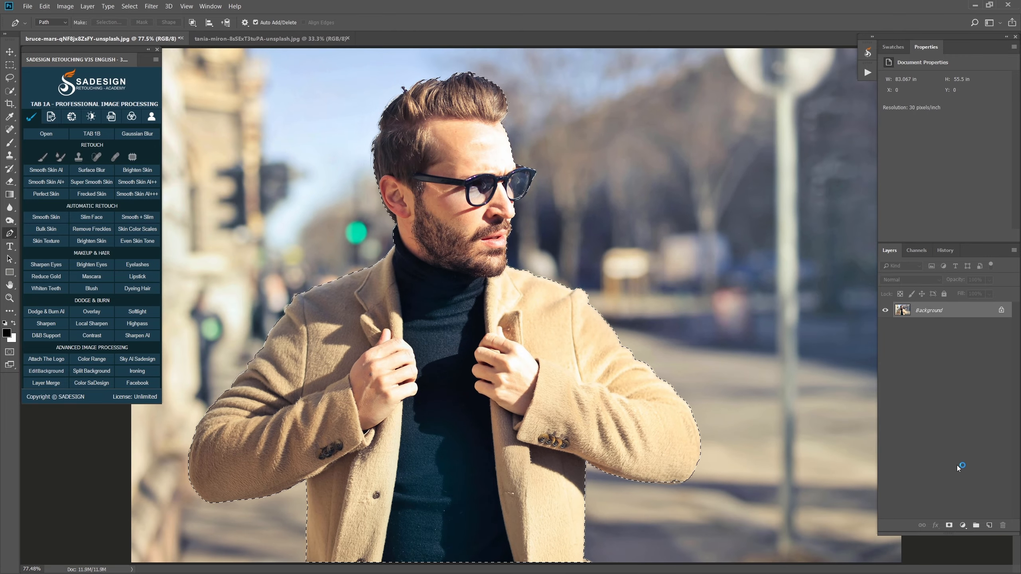
Step: Fill the man's selection with red ff0000 on a new layer, deselect, and rename the layer as brush
click(989, 526)
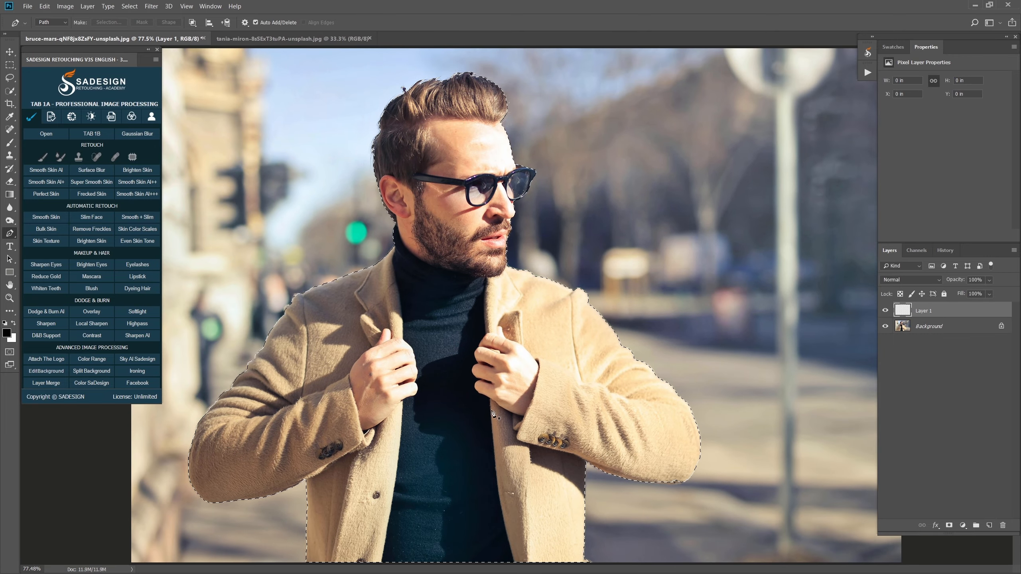
click(6, 334)
text(ff0000p)
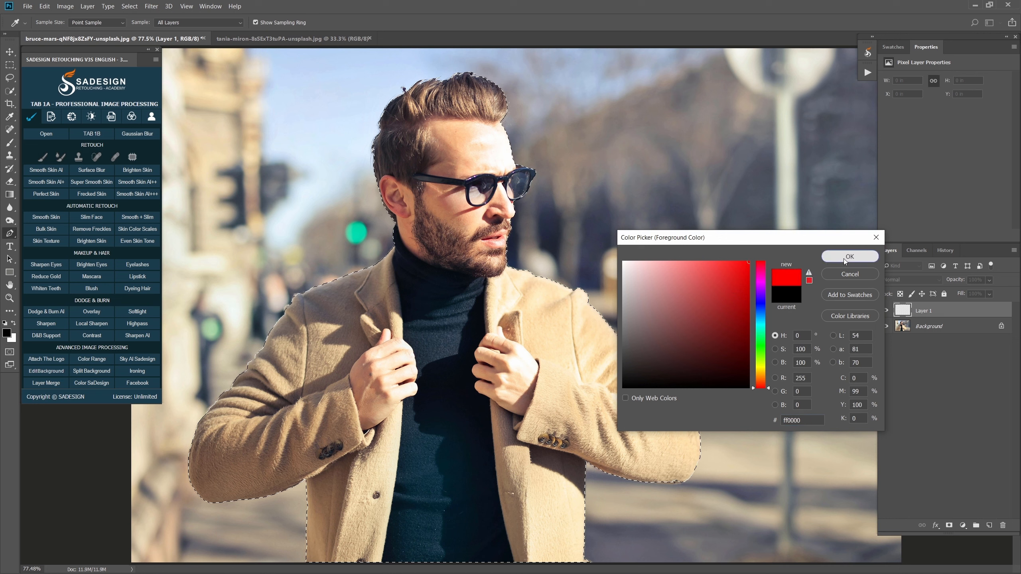
click(849, 256)
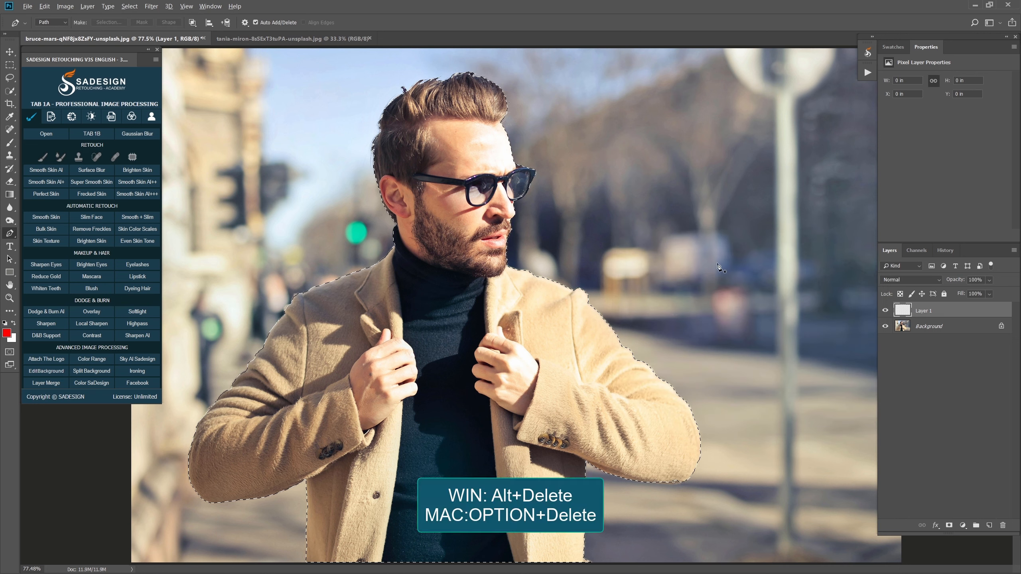
key(alt+Delete)
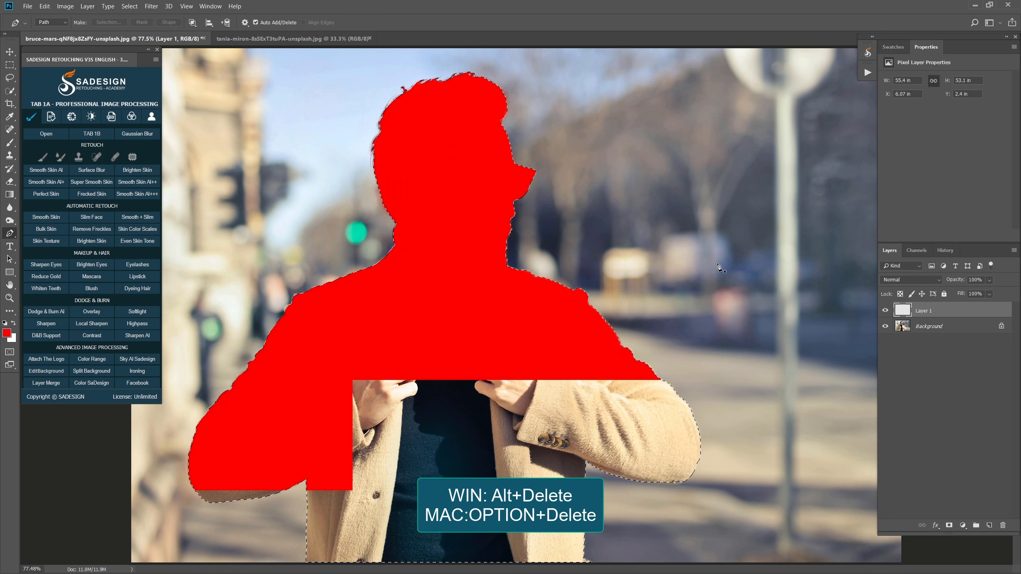
key(ctrl+d)
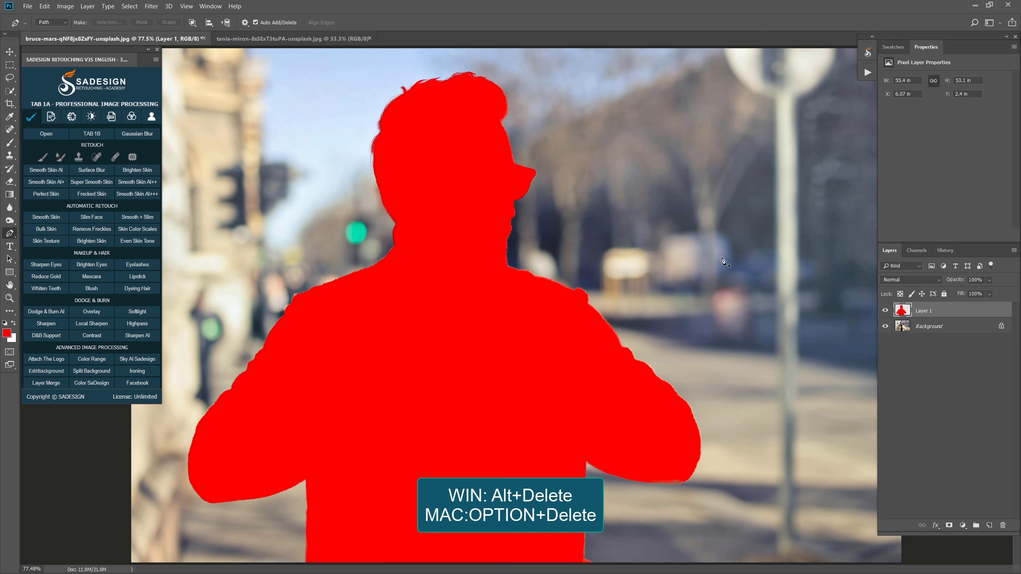
double_click(931, 312)
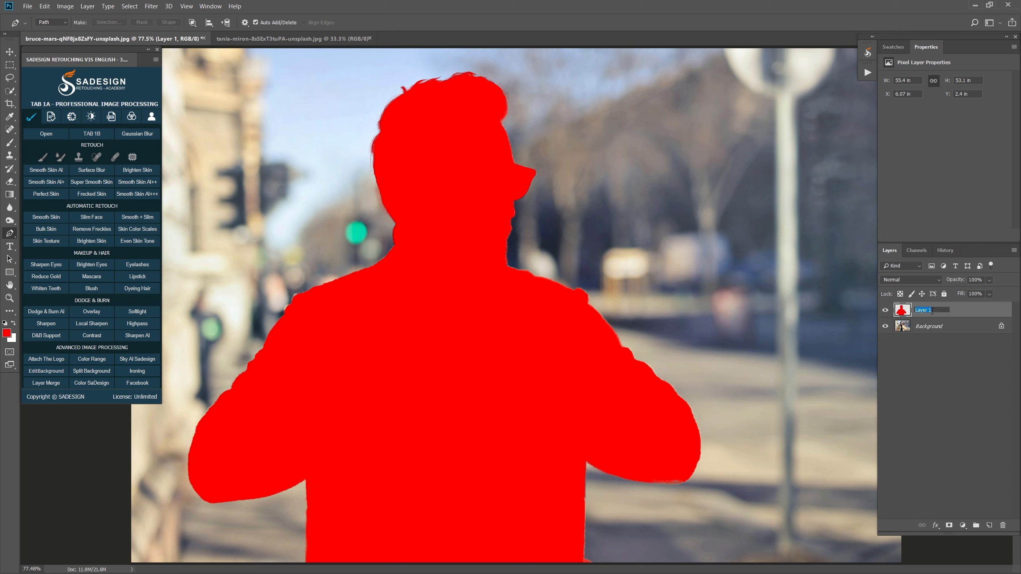
key(Return)
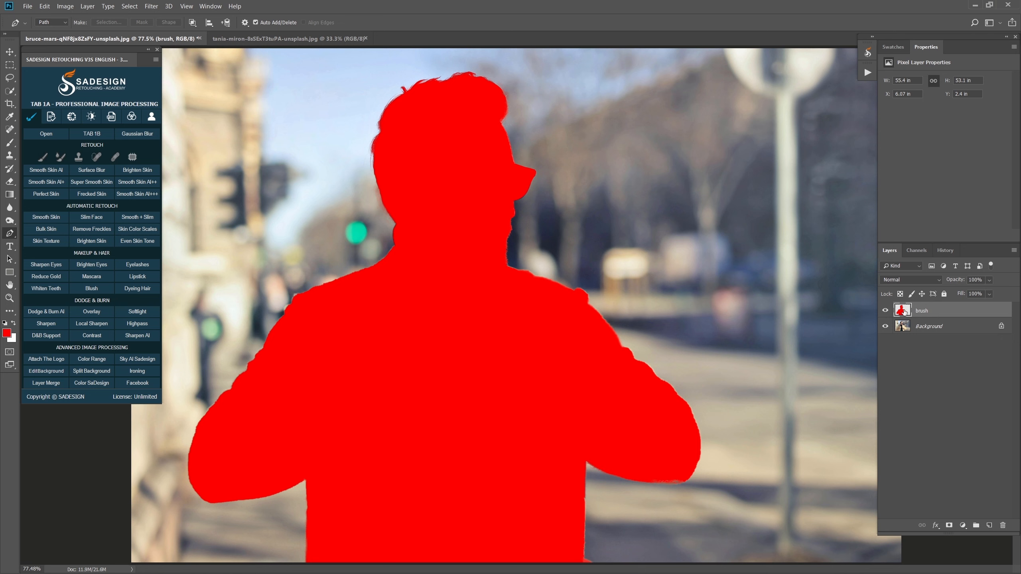
Step: Load the Grand Theft Photoshop Actions file and play its Grand Theft Effect action on the photo
click(202, 4)
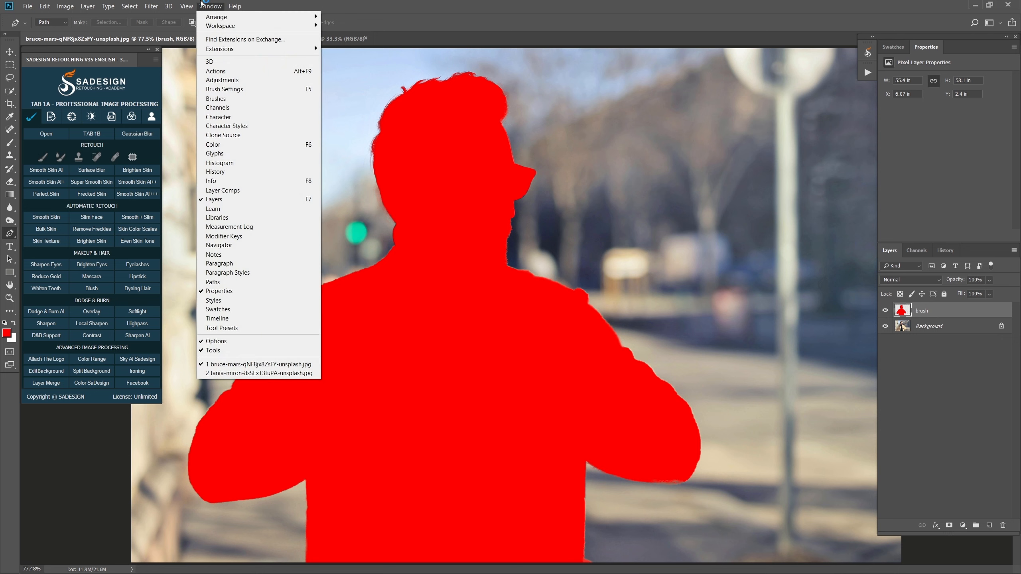
click(261, 73)
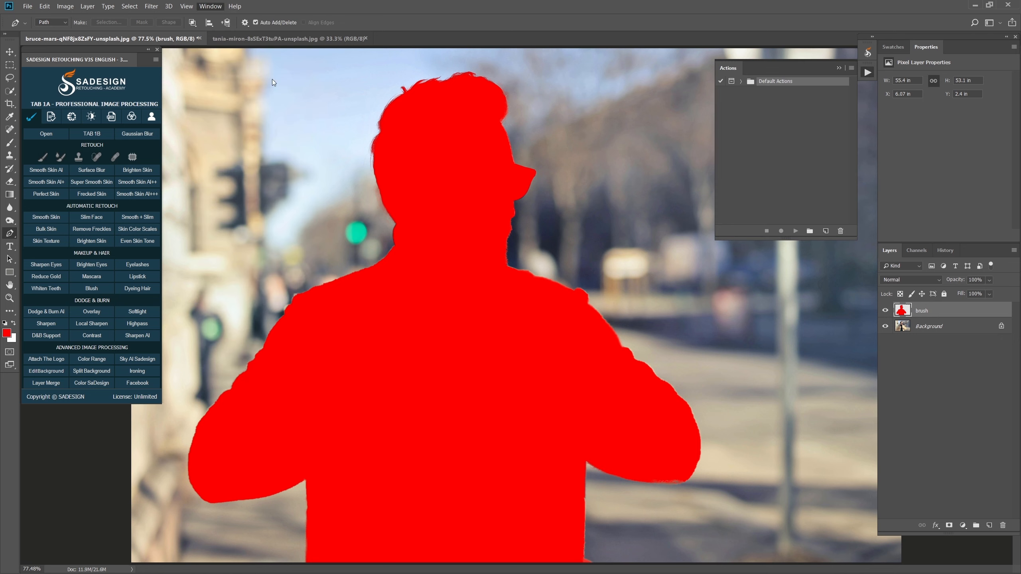
click(851, 68)
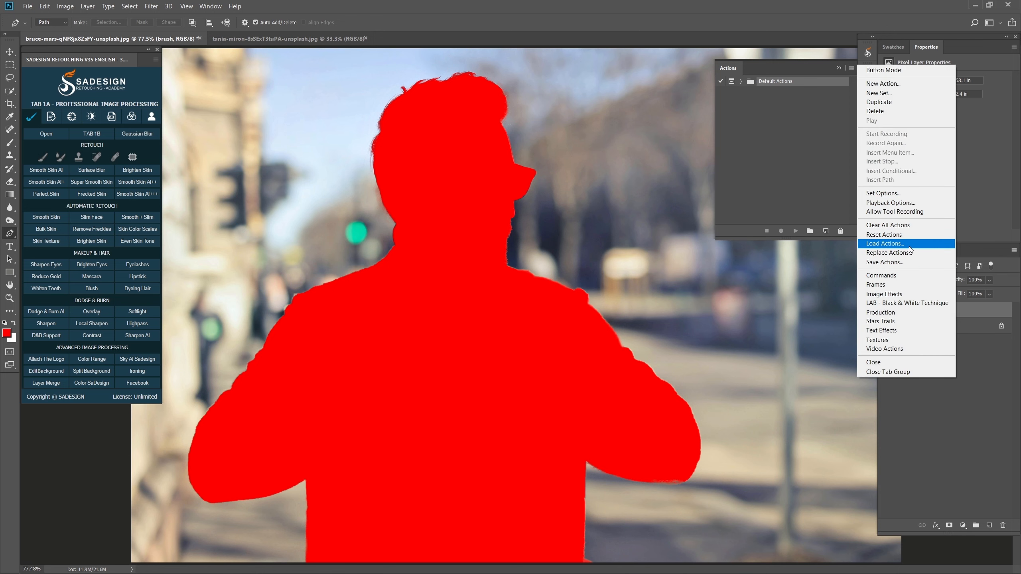
click(884, 244)
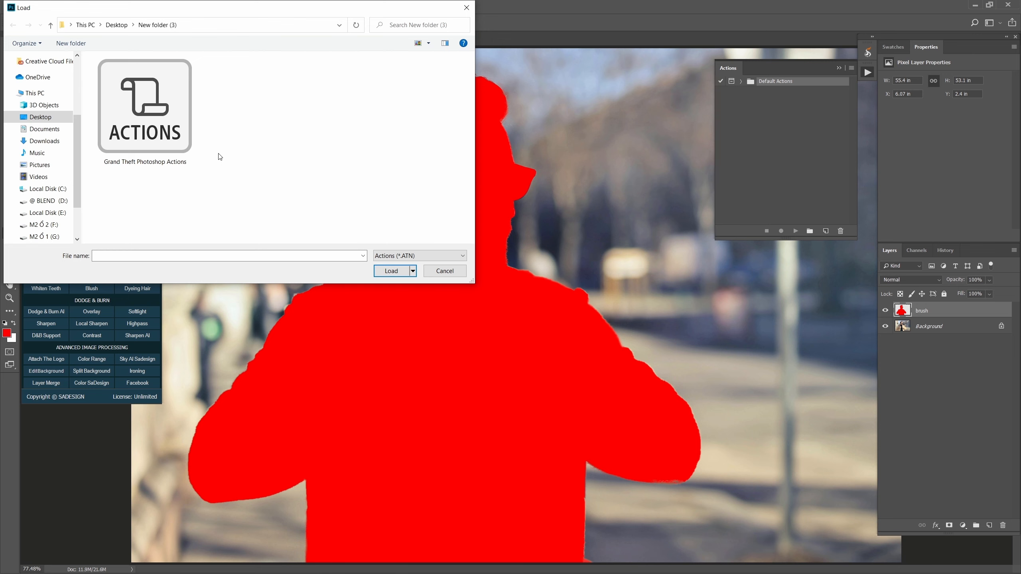
click(149, 138)
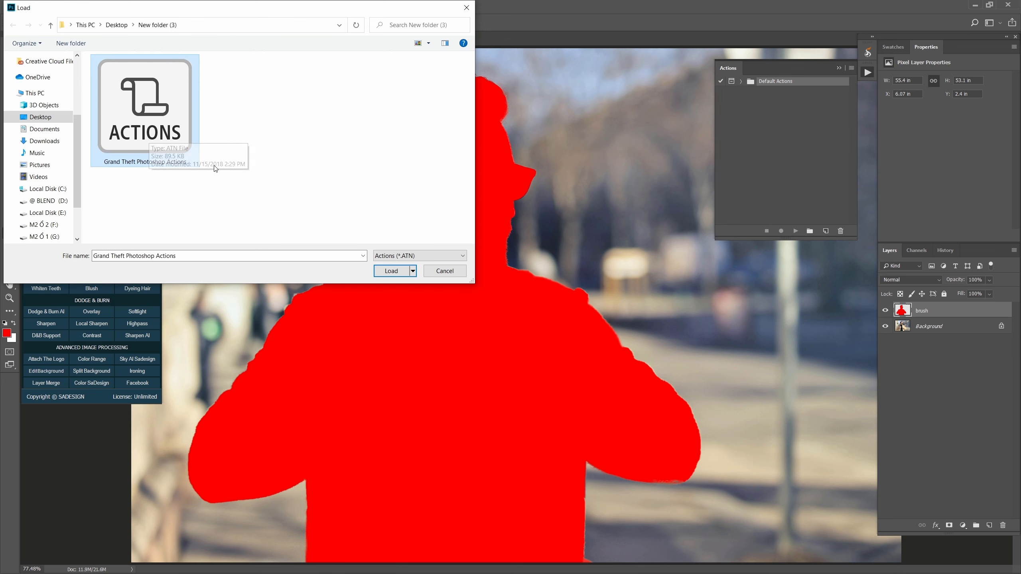
click(406, 274)
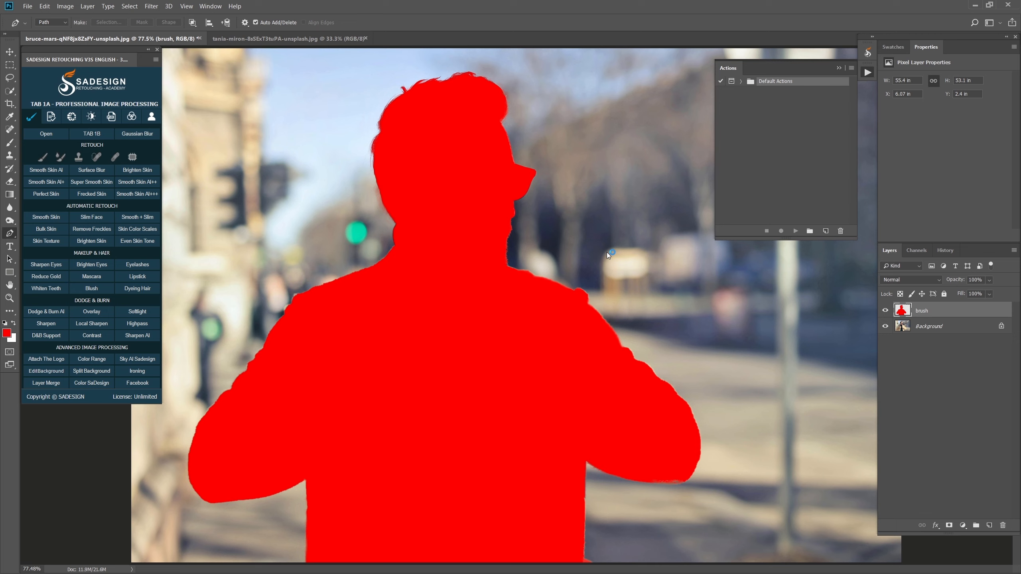
click(764, 101)
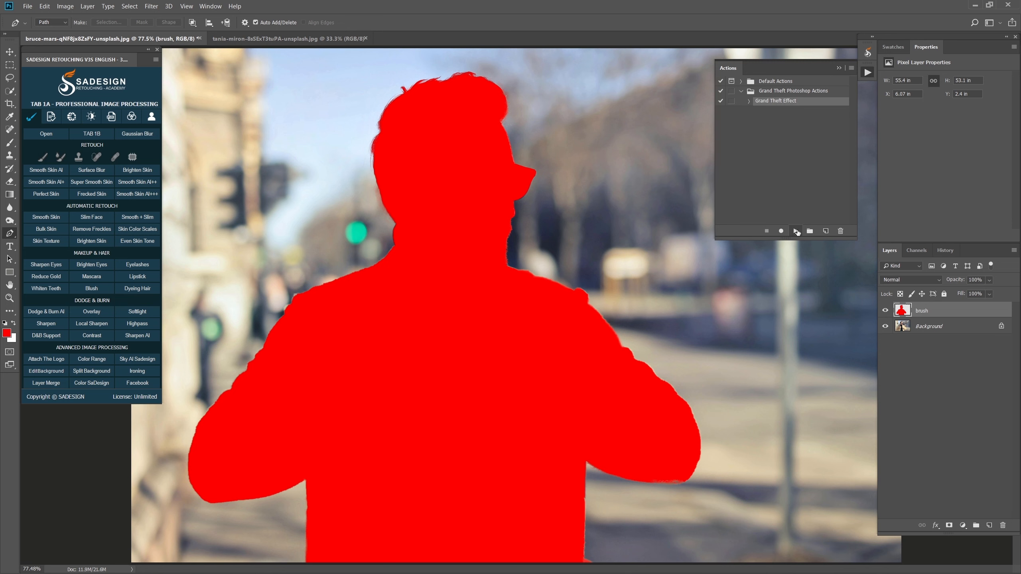
click(795, 231)
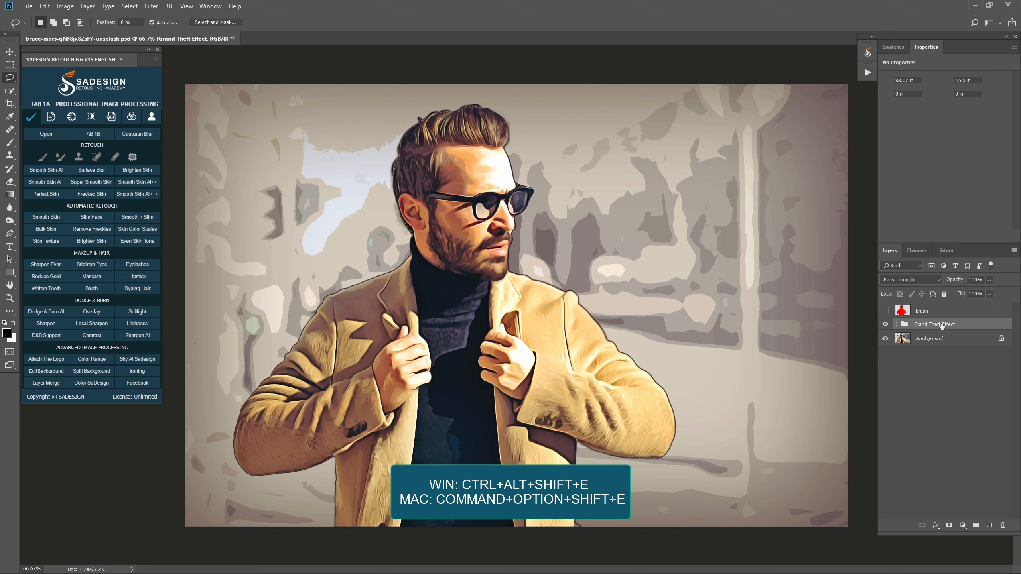
Step: Stamp the visible layers into a new layer, mask it with the brush layer's outline, and hide the Grand Theft Effect and Background layers
key(ctrl+alt+shift+e)
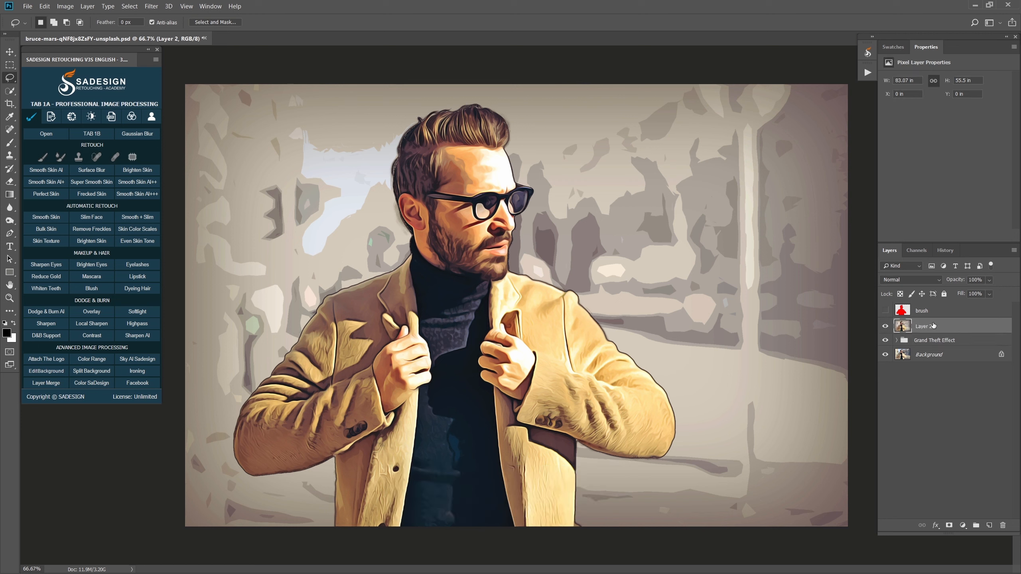
ctrl+click(904, 313)
click(950, 525)
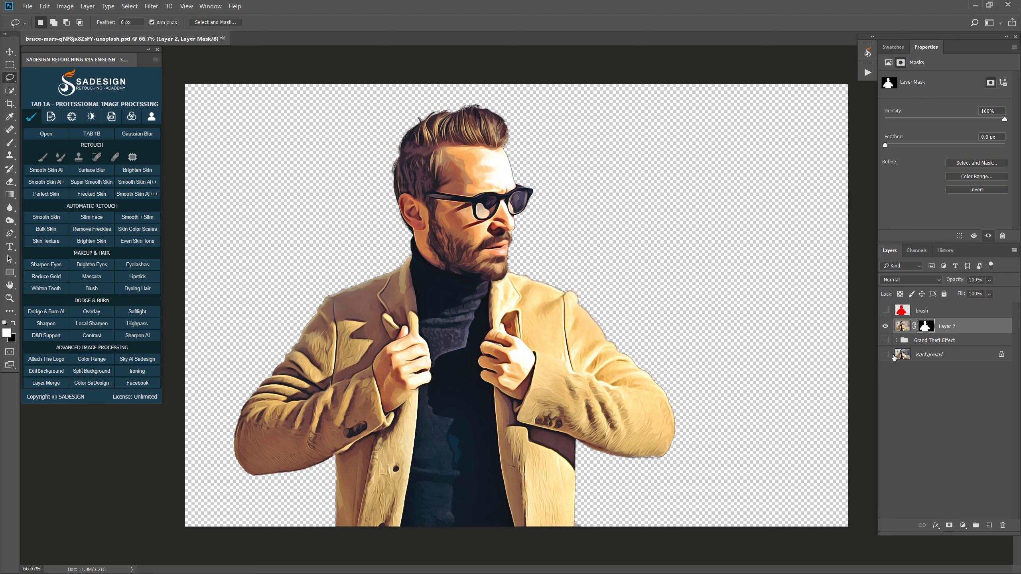
drag(517, 285, 543, 298)
scroll(543, 298, down, 2)
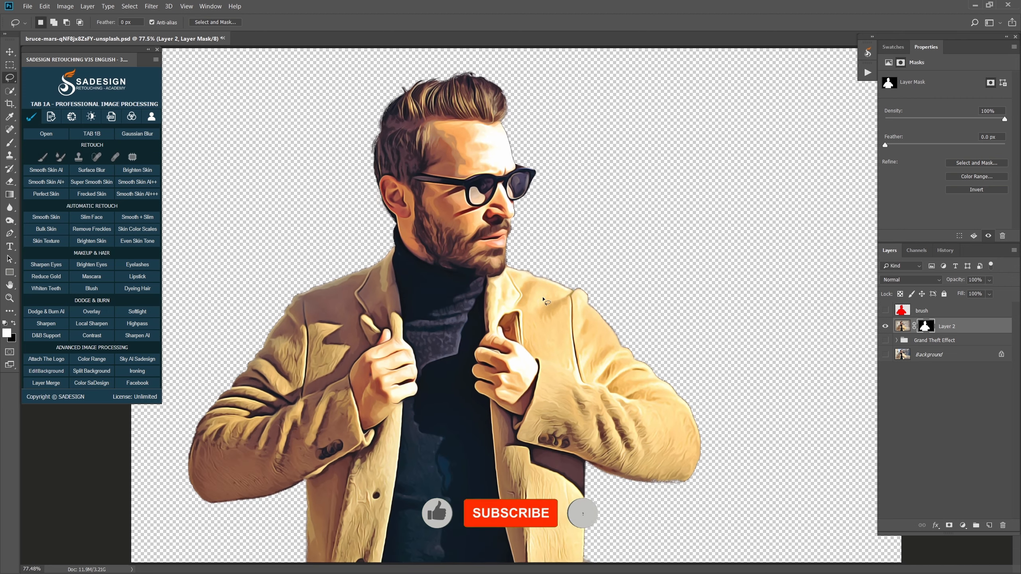
Step: Load Layer 2's mask as a selection, contract it by 2 pixels, and invert it
ctrl+click(929, 330)
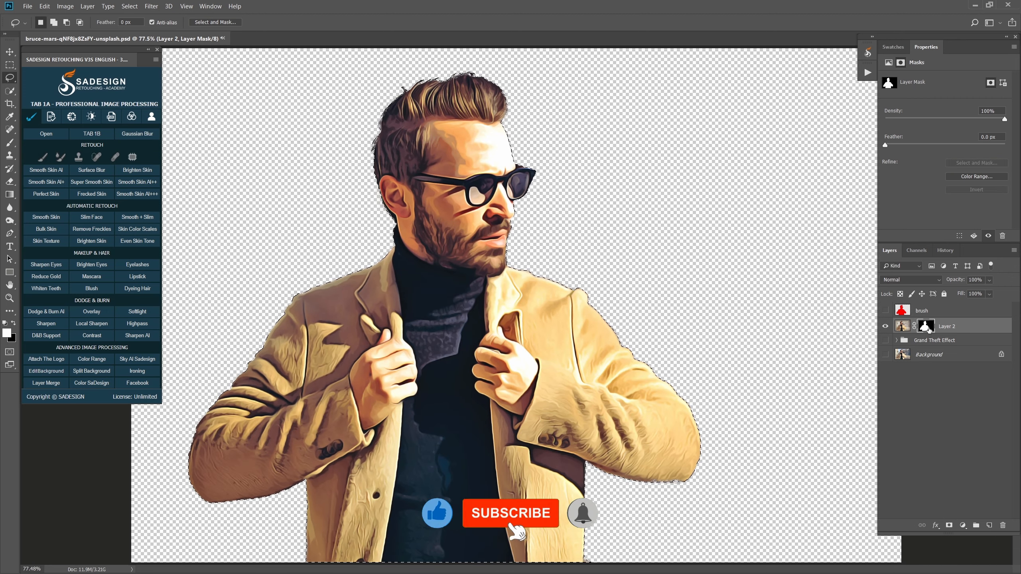
click(129, 6)
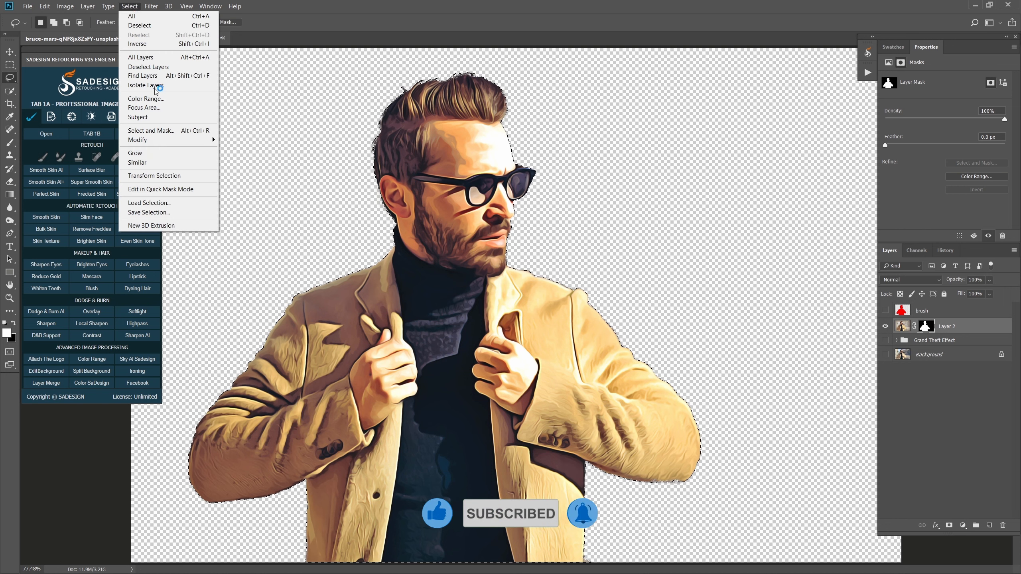
mouse_move(193, 139)
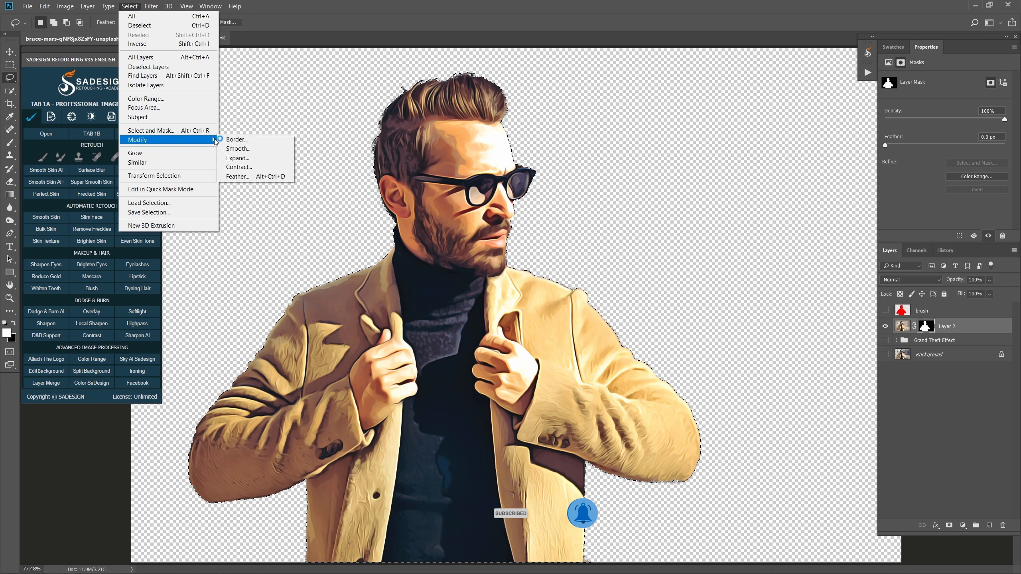
click(276, 169)
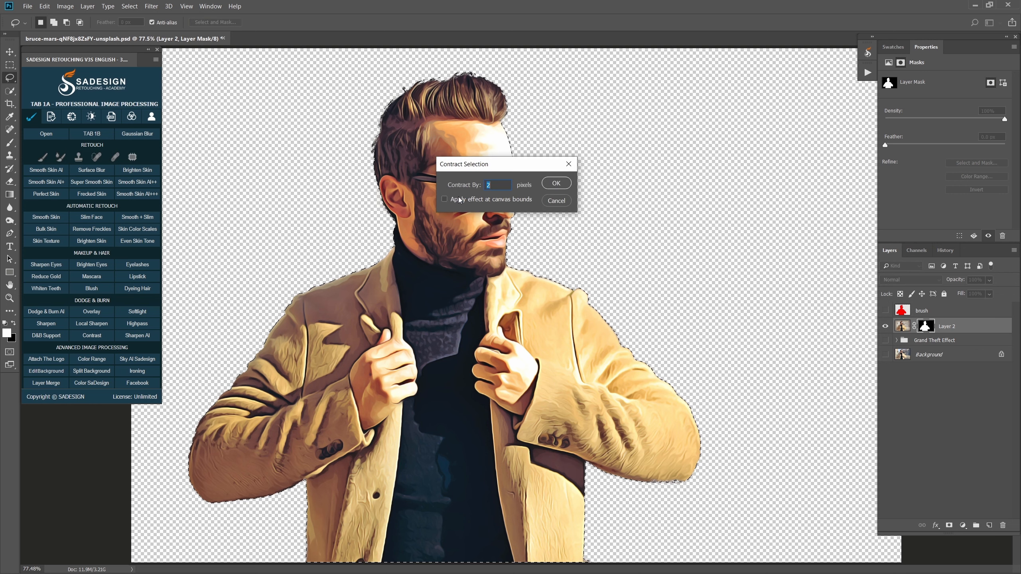
key(Return)
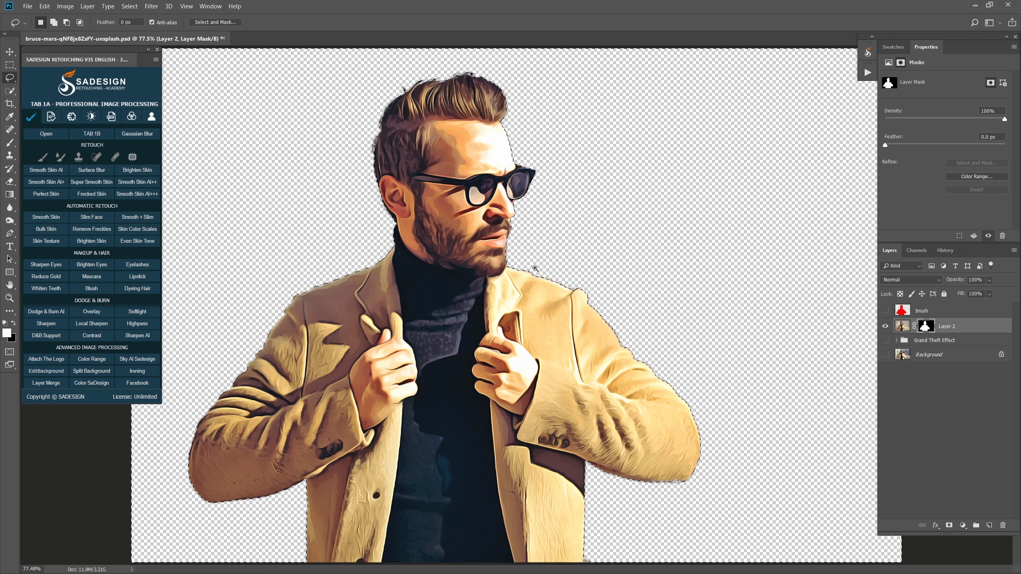
Step: Delete the thin fringe around the man from Layer 2's mask and deselect
scroll(533, 266, up, 8)
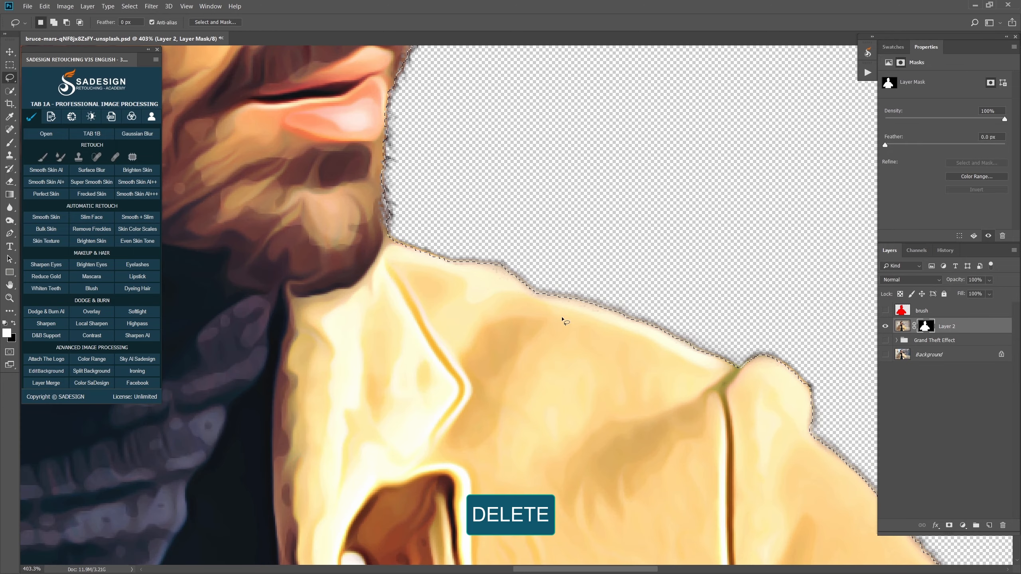
key(Delete)
key(ctrl+d)
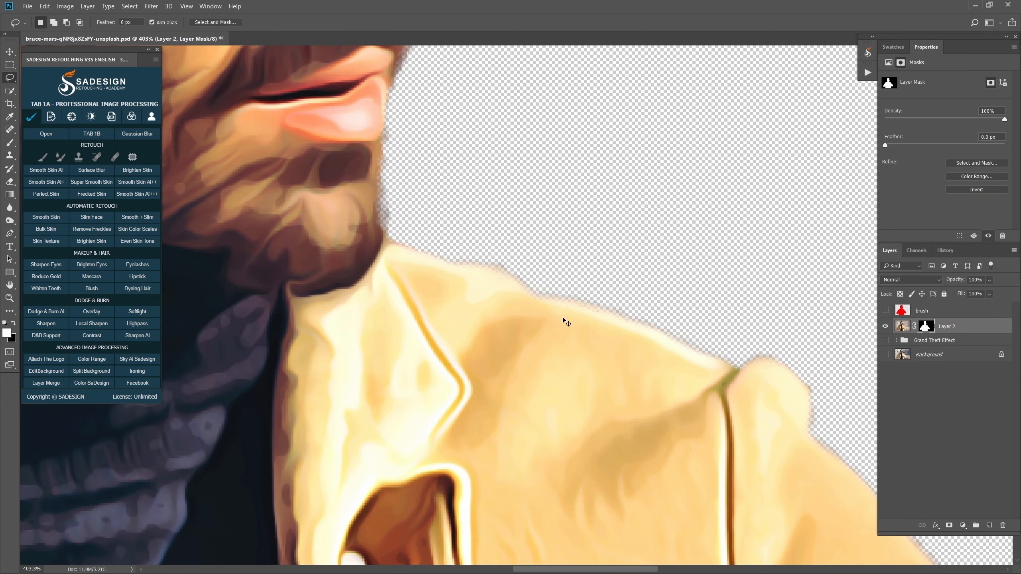
key(ctrl+0)
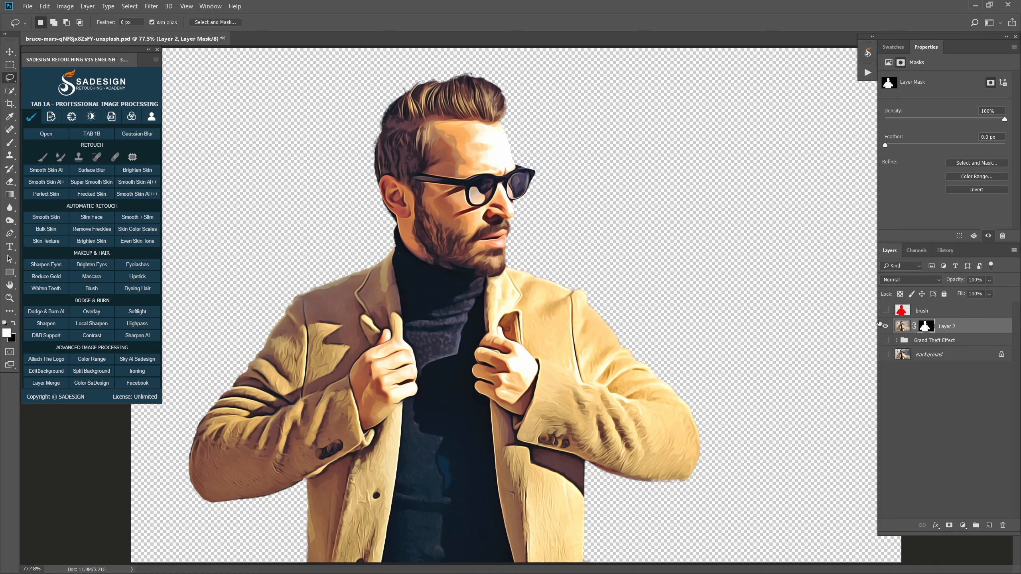
Step: Duplicate Layer 2 and set the copy to Screen blend mode at 20% opacity
click(902, 327)
key(ctrl+j)
click(898, 277)
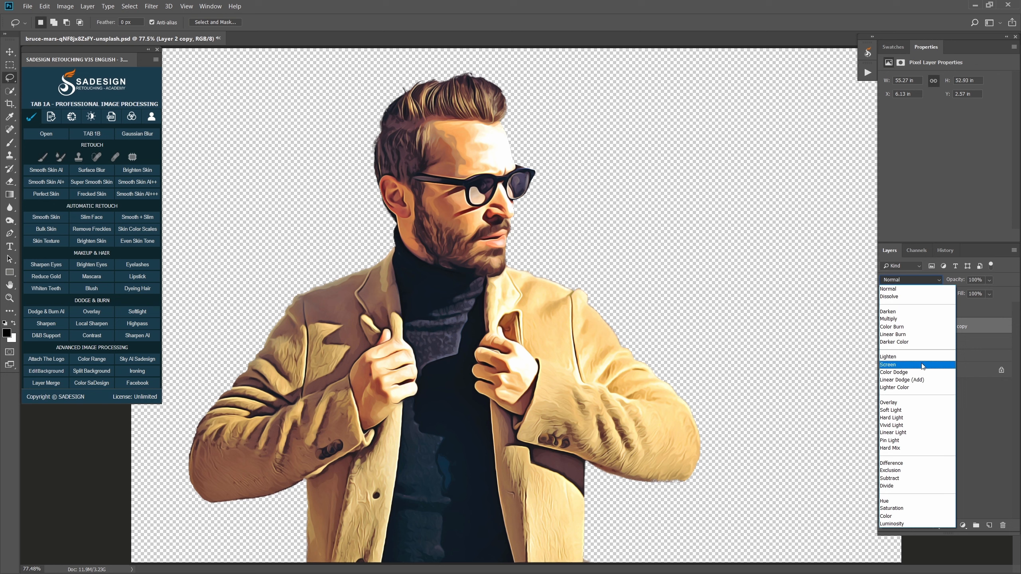
click(921, 365)
text(20)
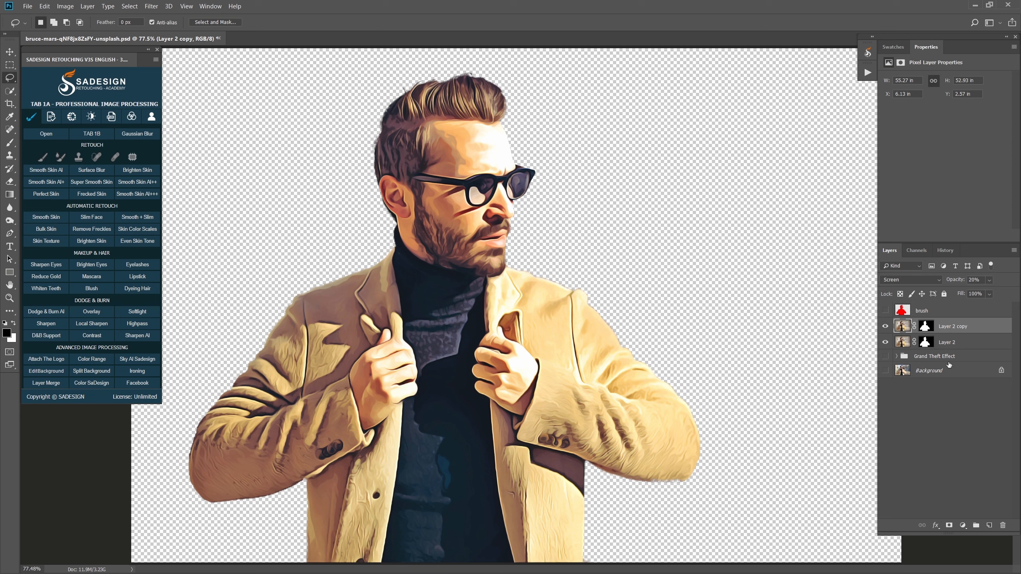
Step: Duplicate the Background above Layer 2 copy with the same man-shaped mask, make it visible, and set its opacity to 30%
click(940, 372)
key(ctrl+j)
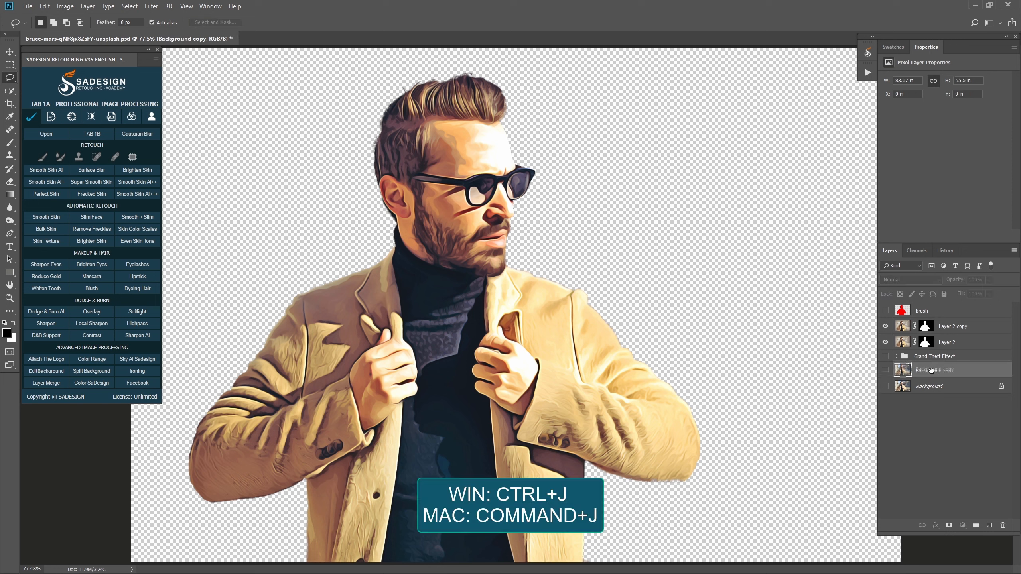
mouse_move(931, 370)
mouse_down()
mouse_move(931, 318)
mouse_move(926, 341)
mouse_move(928, 328)
mouse_move(911, 328)
mouse_up()
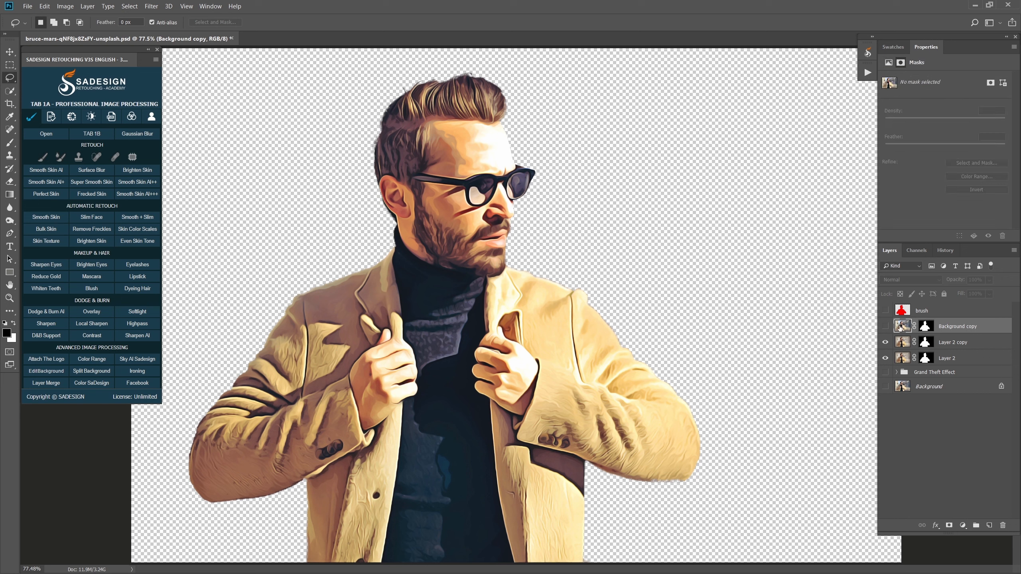
click(886, 327)
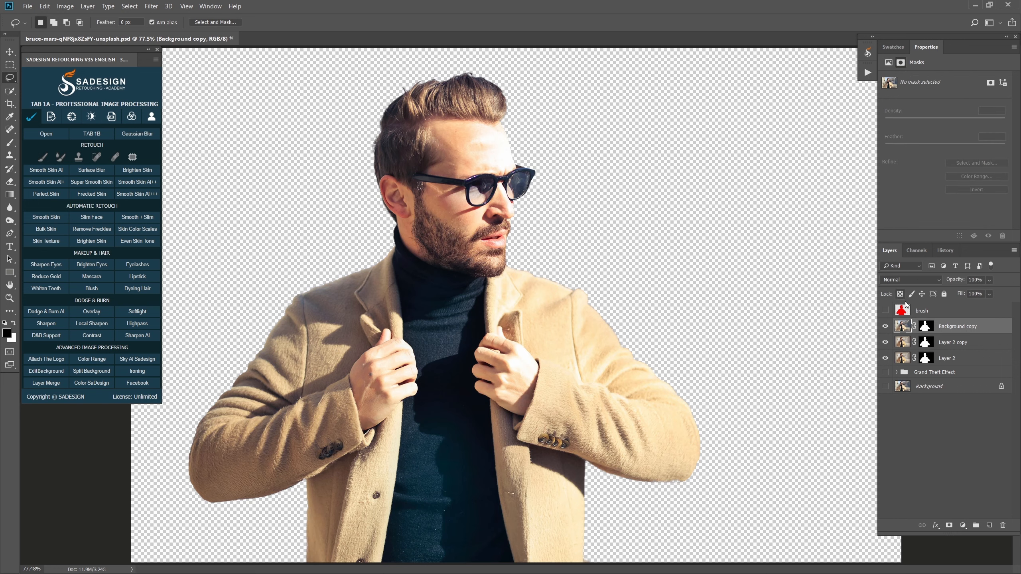
click(980, 280)
key(Return)
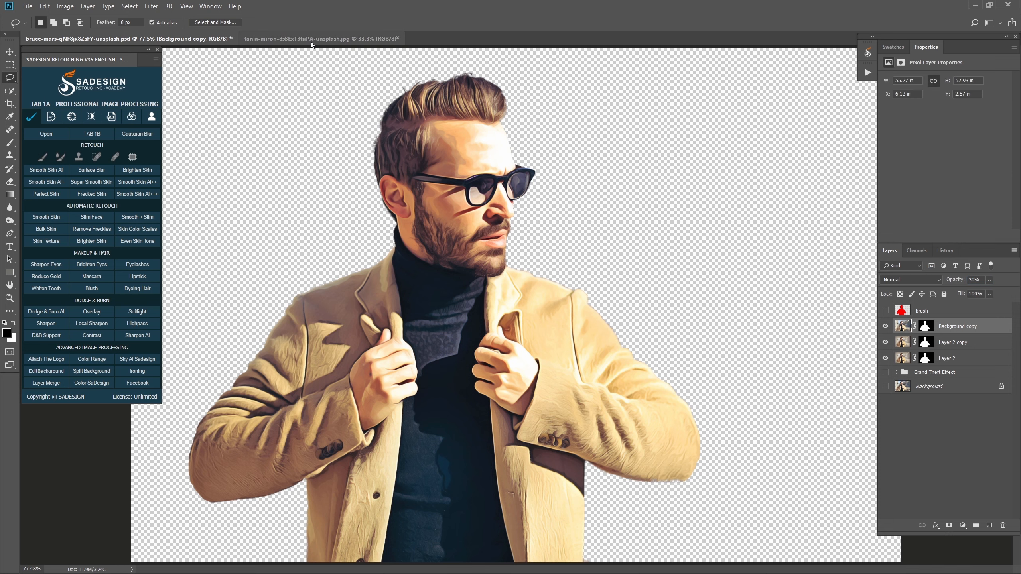
Step: Copy the entire Canter's street photo and paste it into the portrait document just below Layer 2
click(311, 40)
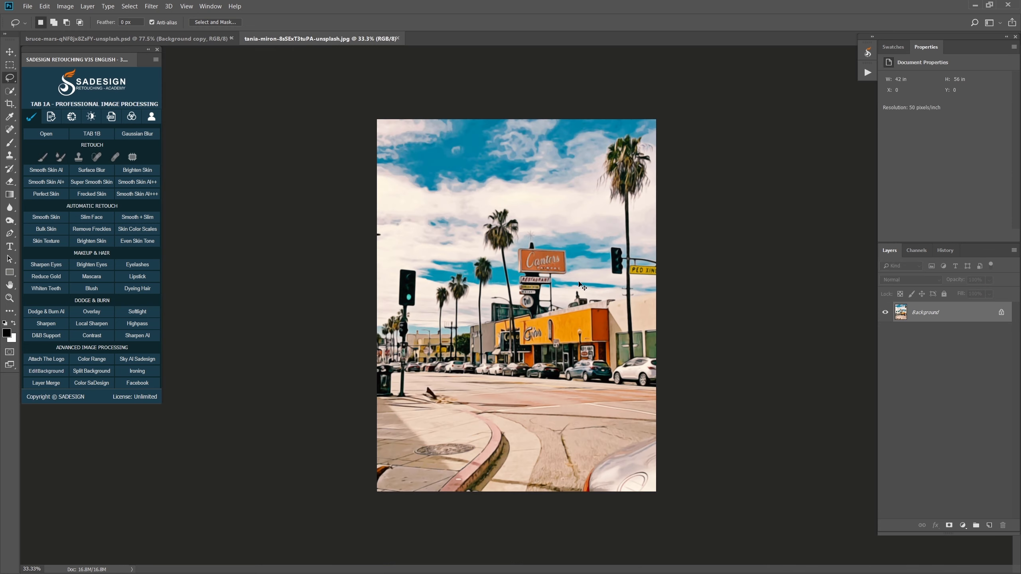
key(ctrl+a)
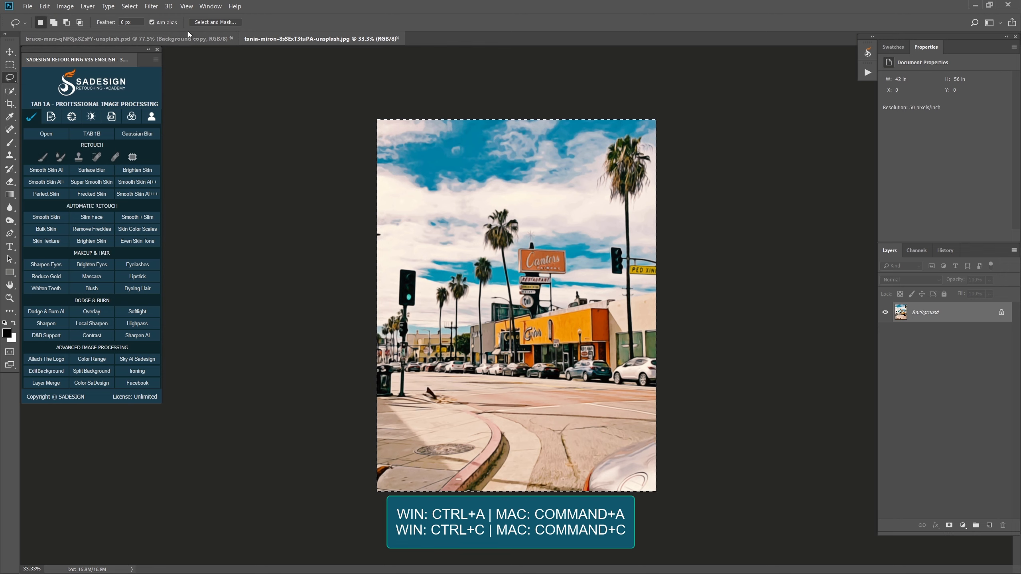
click(189, 39)
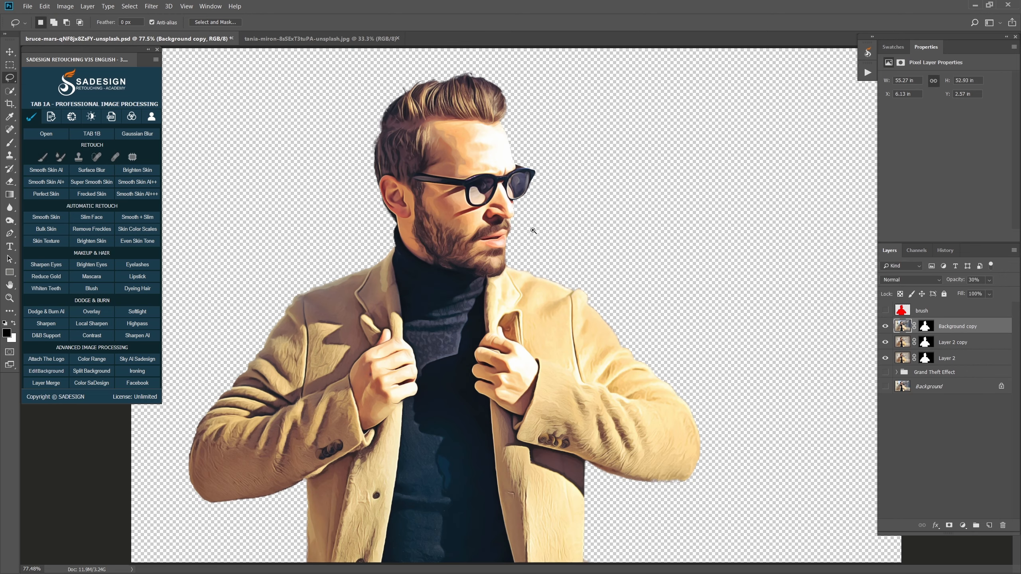
scroll(533, 231, down, 3)
click(925, 374)
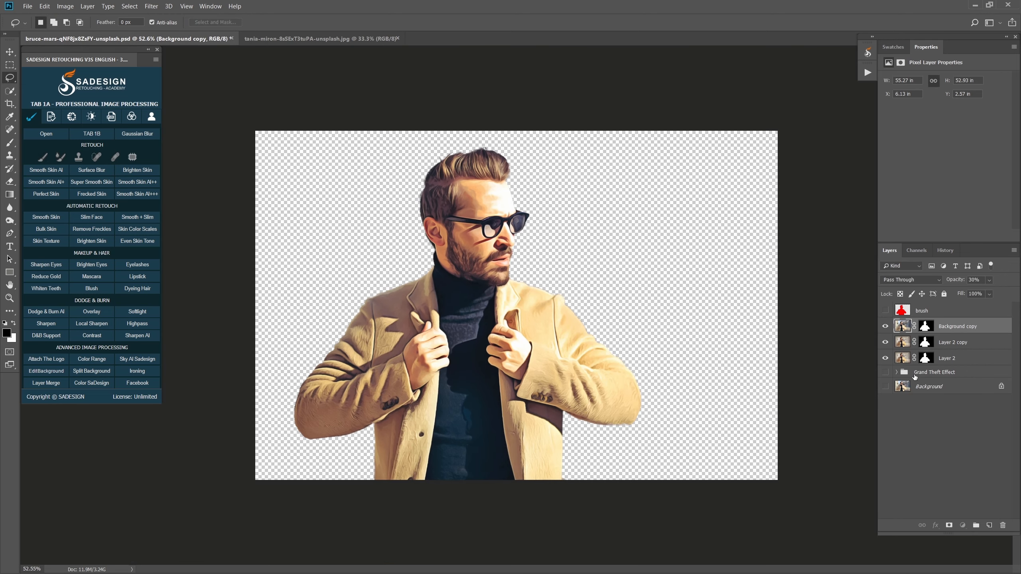
key(ctrl+v)
Step: Scale the pasted street photo to about 132% and move it up so it fills the canvas behind the man
key(ctrl+t)
scroll(593, 269, down, 1)
scroll(593, 269, down, 1)
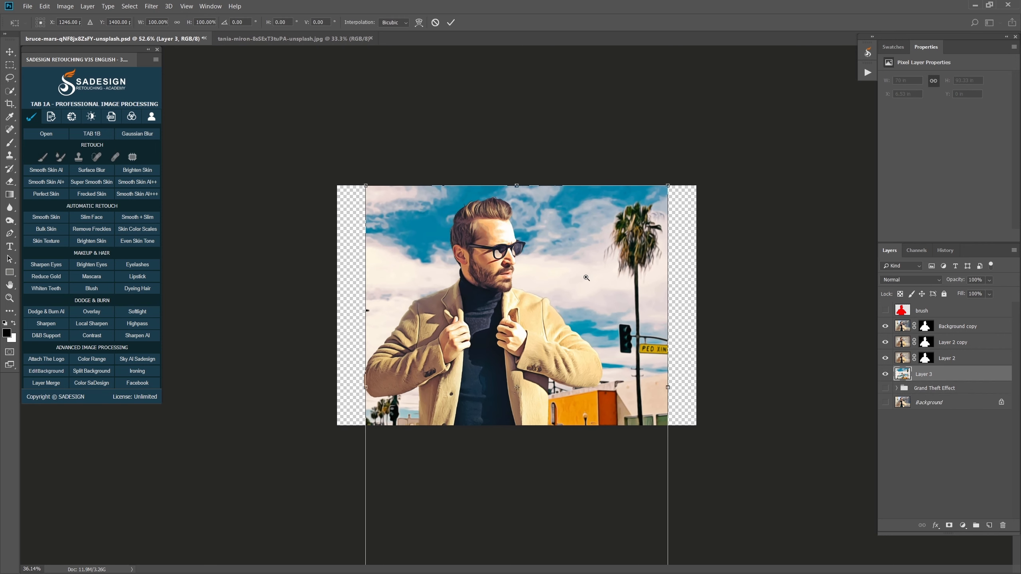
drag(668, 184, 717, 121)
drag(575, 356, 585, 299)
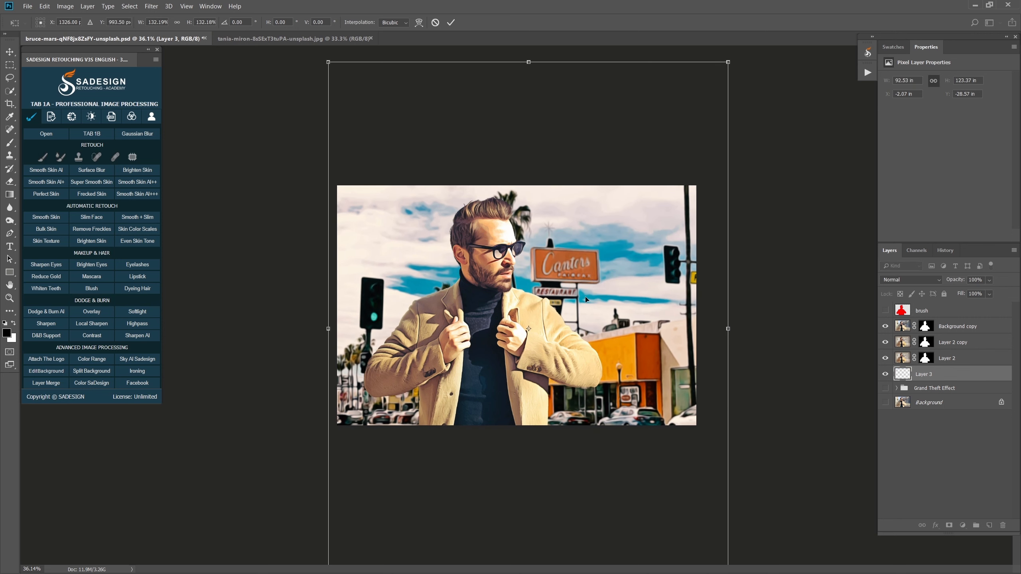
key(l)
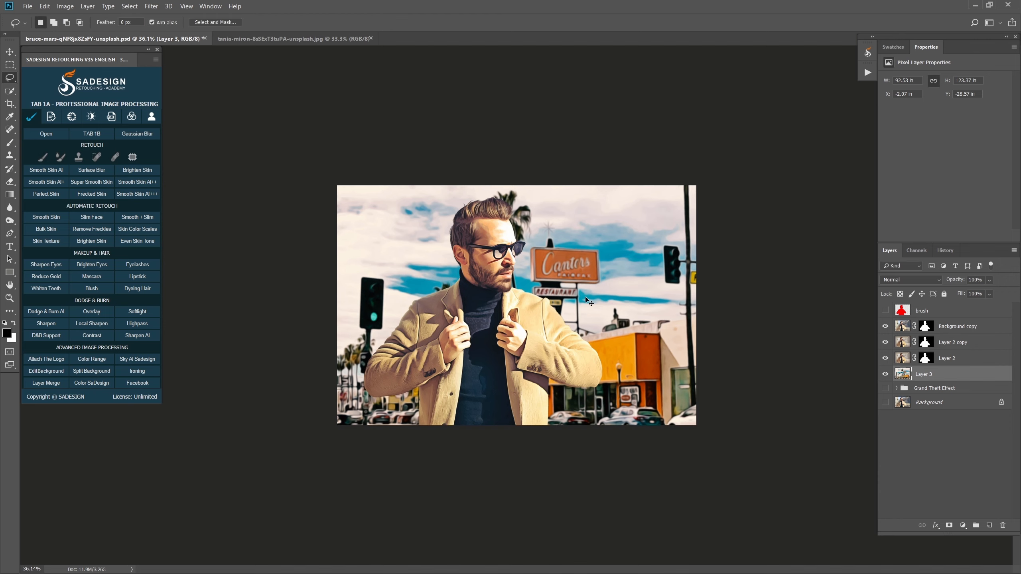
Step: Apply a Gaussian Blur with a 2.0 pixel radius to the street photo on Layer 3
scroll(586, 297, up, 8)
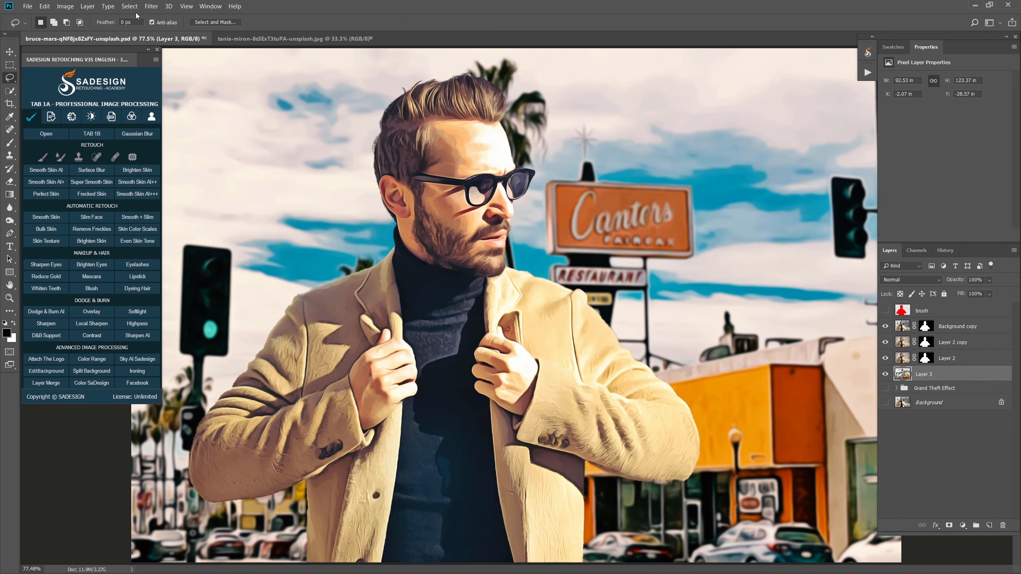
click(151, 6)
mouse_move(225, 112)
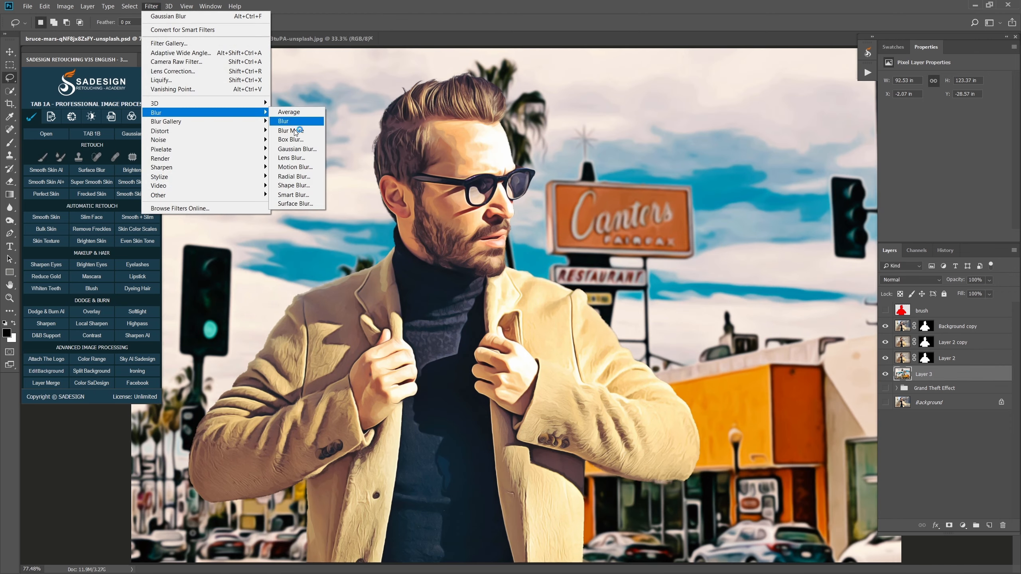
click(317, 152)
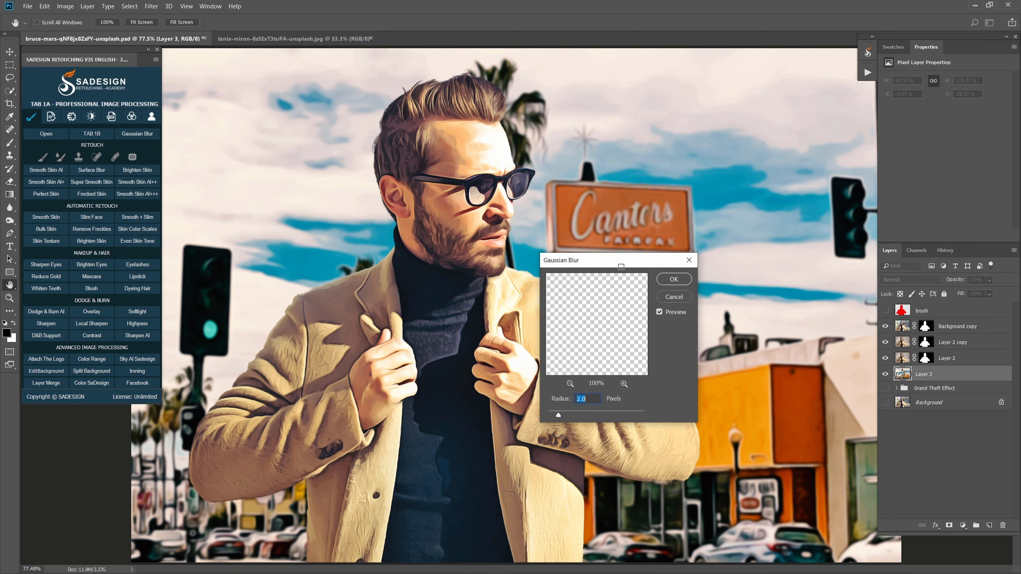
click(674, 280)
key(l)
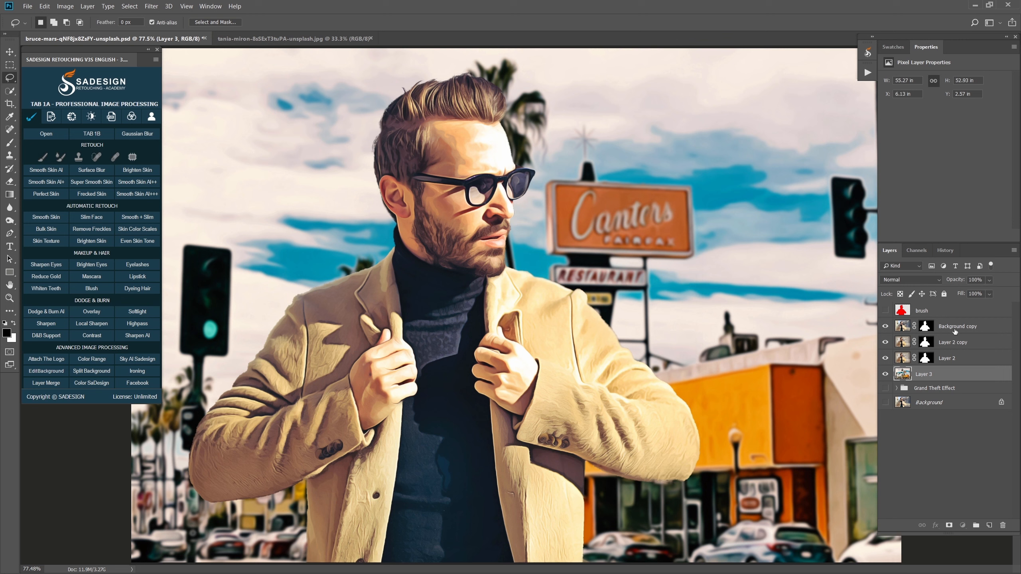
Step: Add a Color Lookup adjustment layer above Background copy with the LateSunset.3DL LUT and 60% opacity
click(959, 332)
click(964, 526)
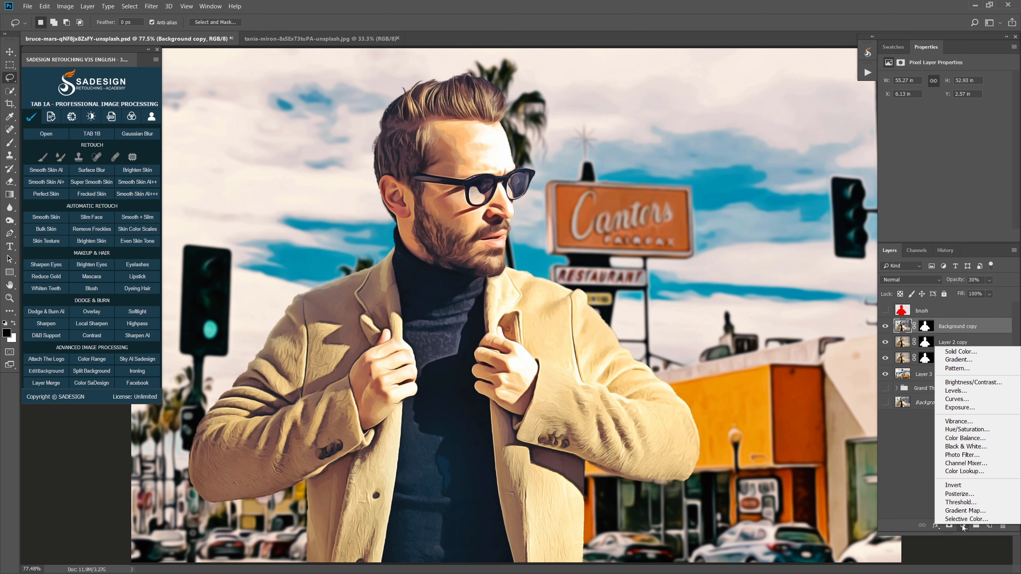
click(993, 474)
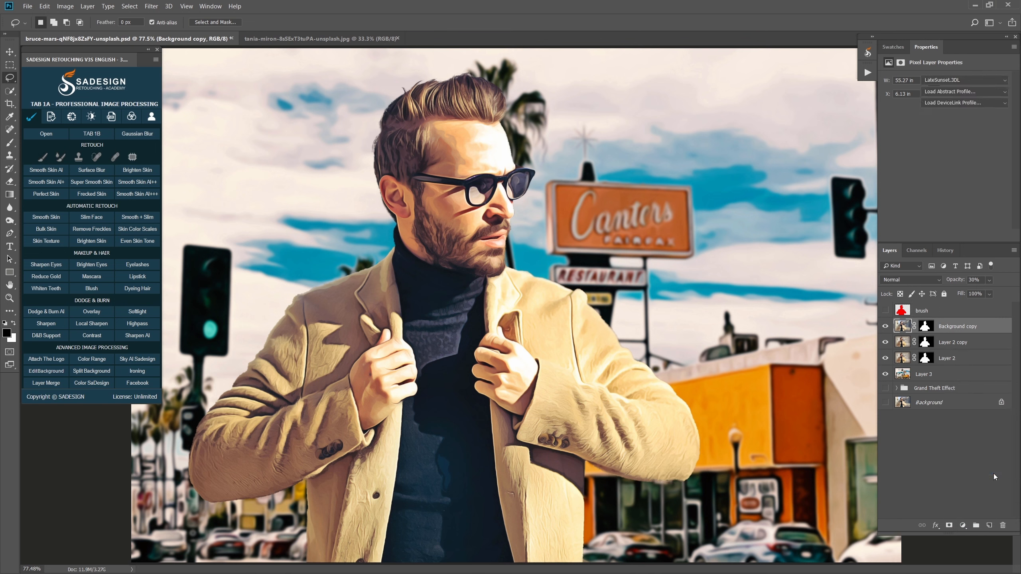
click(942, 82)
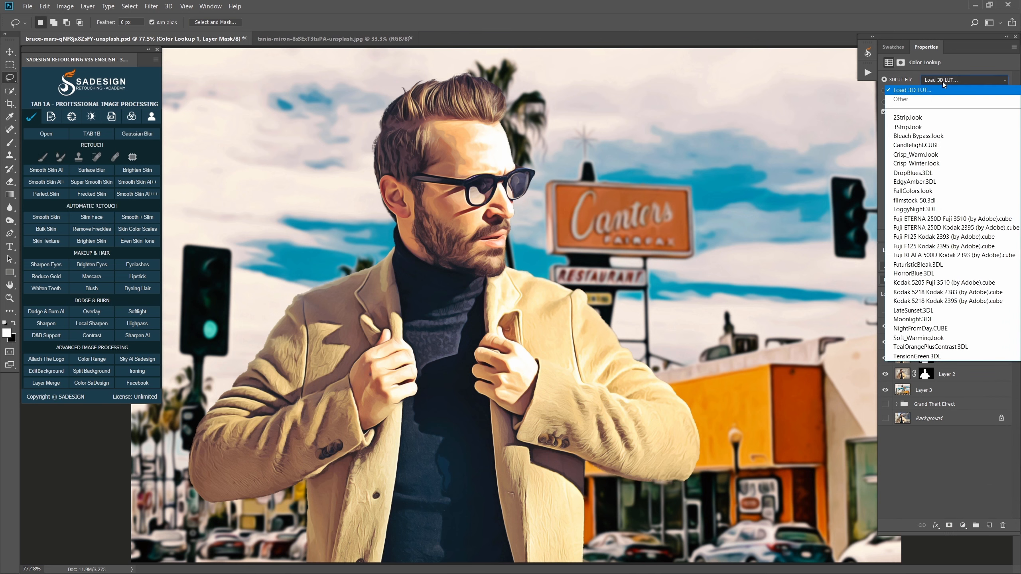
click(943, 312)
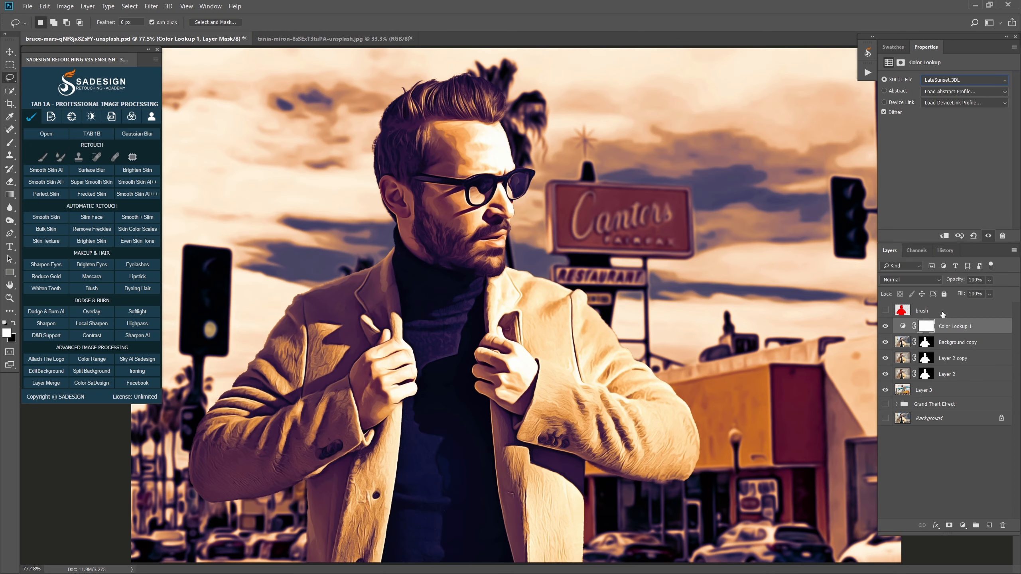
click(976, 280)
text(60)
key(Return)
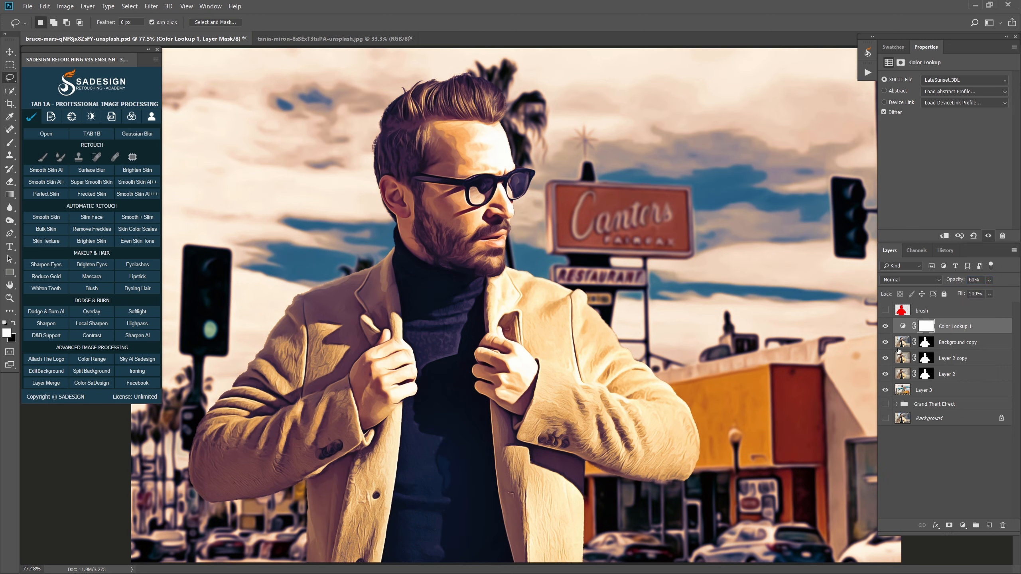
Step: Group the layers from Color Lookup 1 down to Layer 3
shift+click(945, 391)
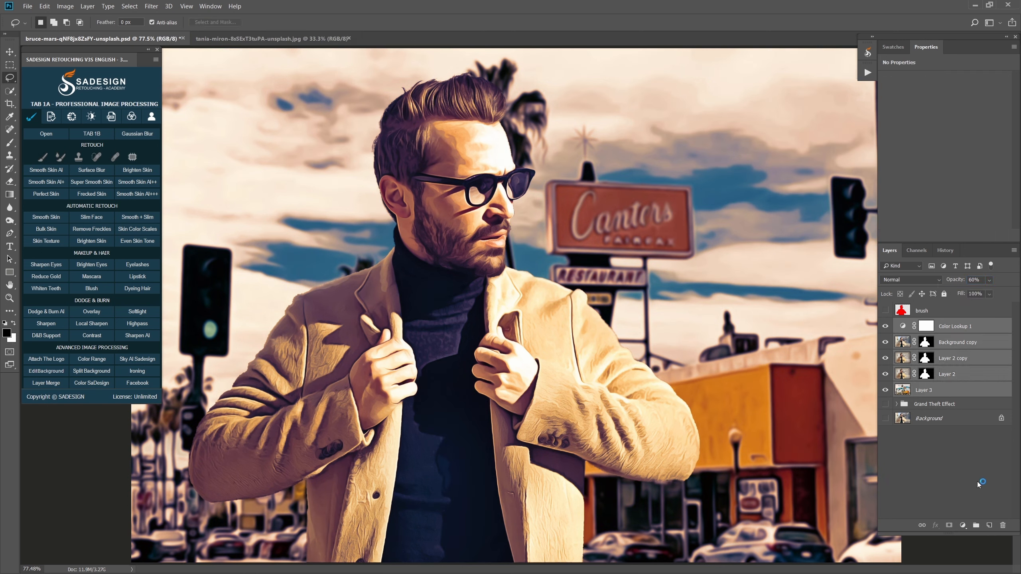
click(976, 525)
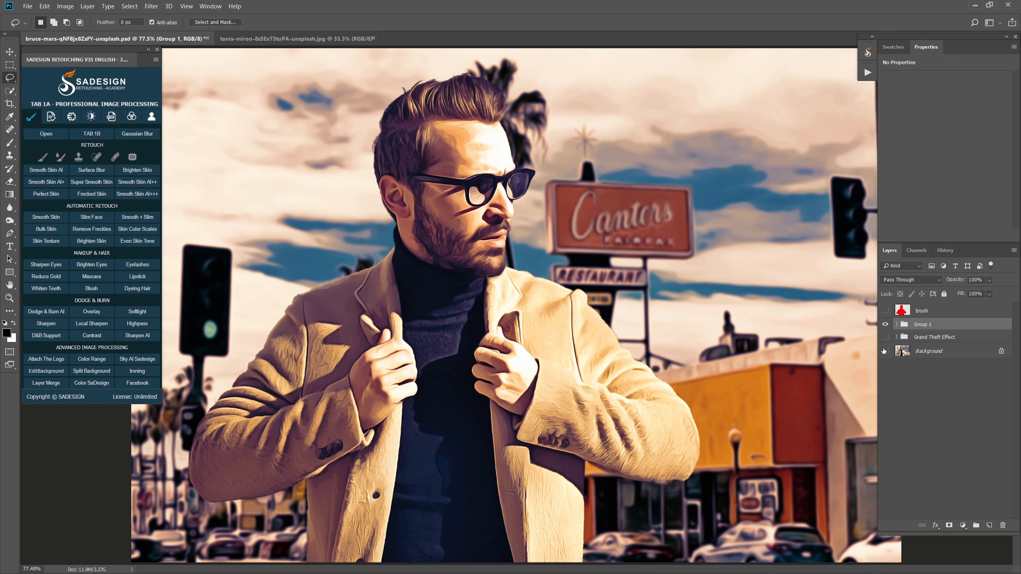
Step: Show the Background layer and toggle the new group's visibility to compare the original photo with the finished artwork
click(885, 327)
click(885, 326)
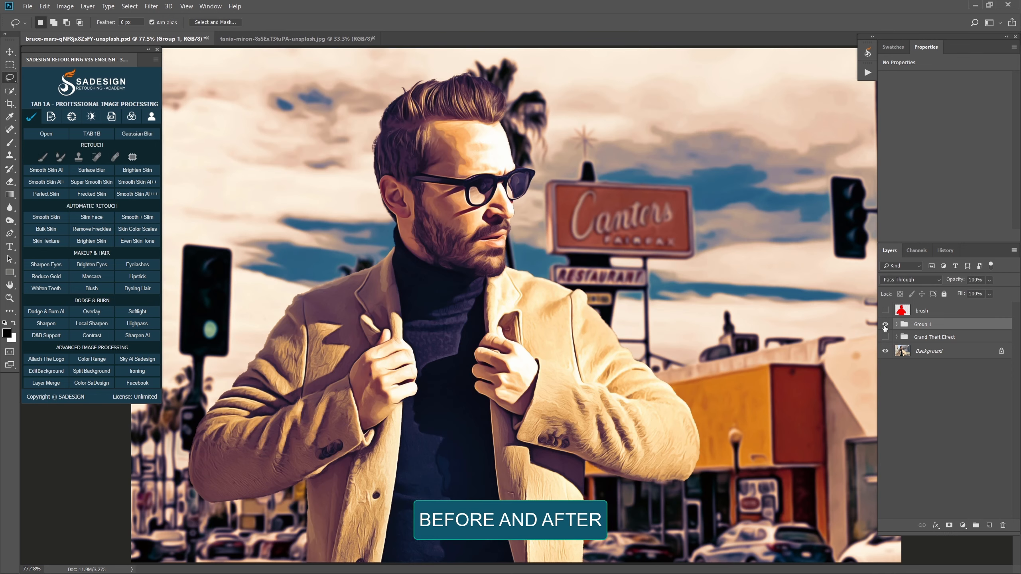
click(885, 326)
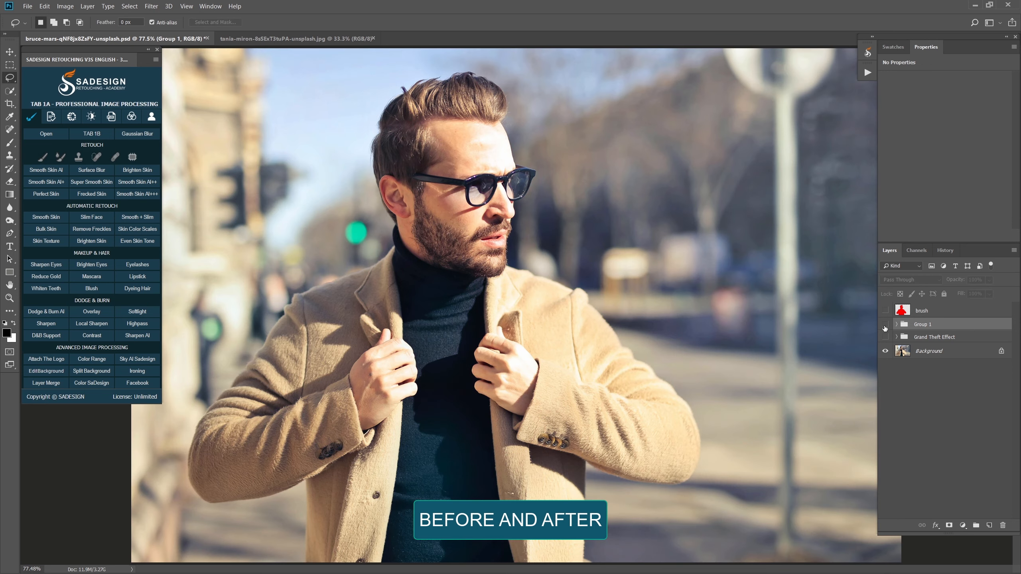
click(885, 326)
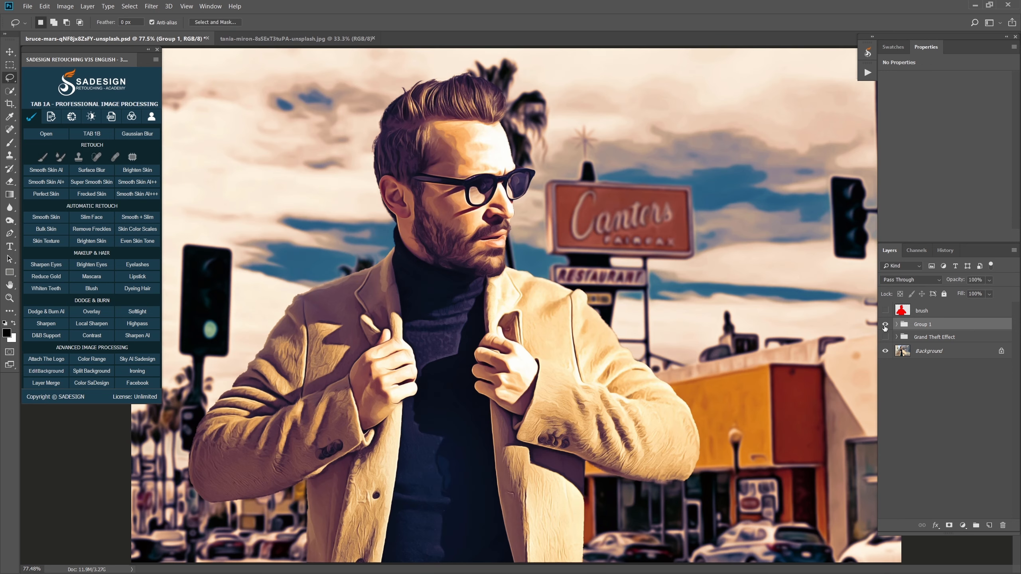